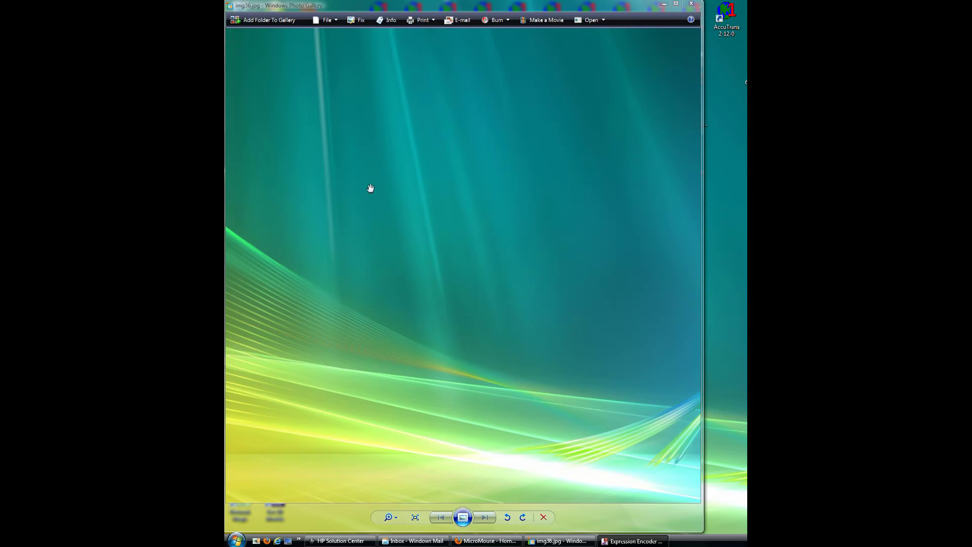
{"action": "left_click_drag", "start_coordinate": [354, 176], "coordinate": [348, 163]}
{"action": "left_click", "coordinate": [401, 237]}
{"action": "left_click", "coordinate": [399, 238]}
- Switch to Firefox and open the Downloads page of the MicroMouse AccuTrans 3D website
{"action": "left_click", "coordinate": [498, 542]}
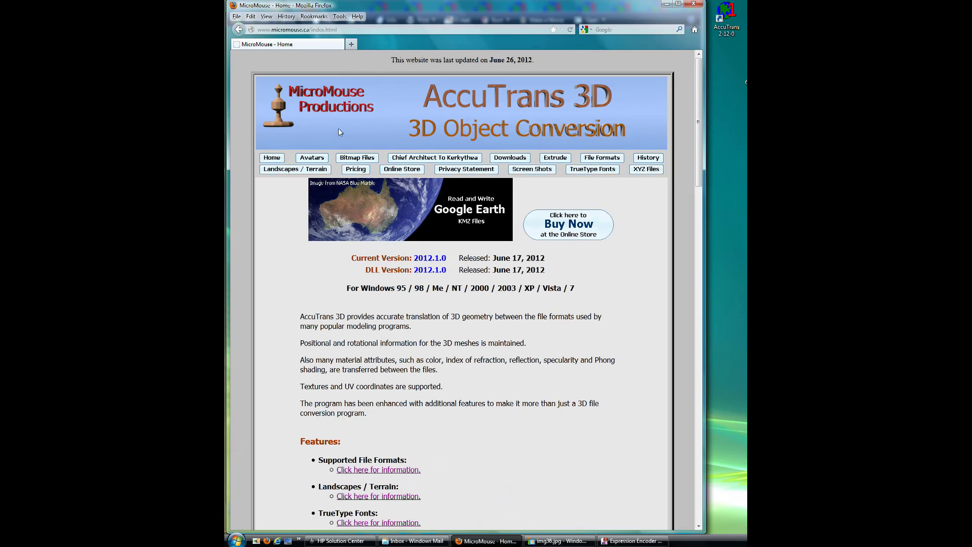
{"action": "left_click", "coordinate": [329, 98]}
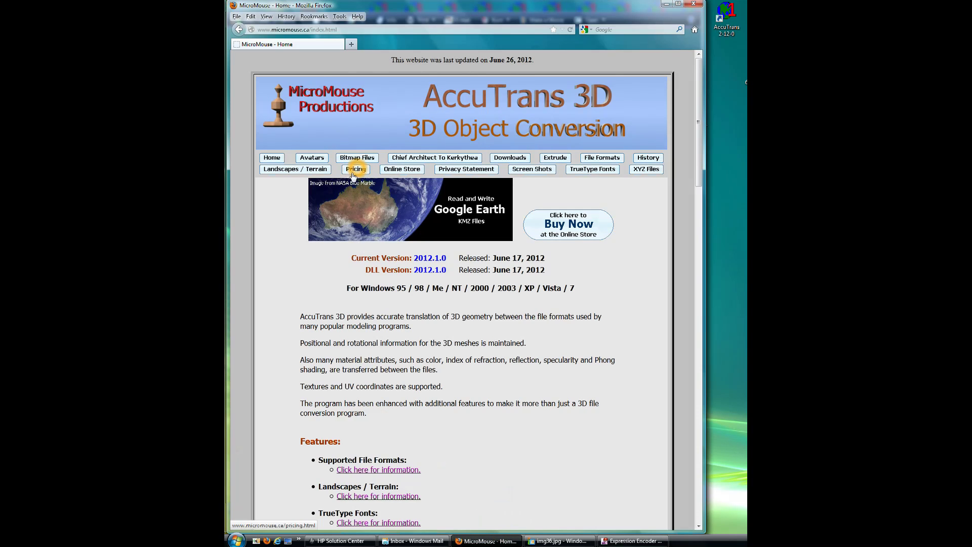
{"action": "left_click", "coordinate": [503, 160]}
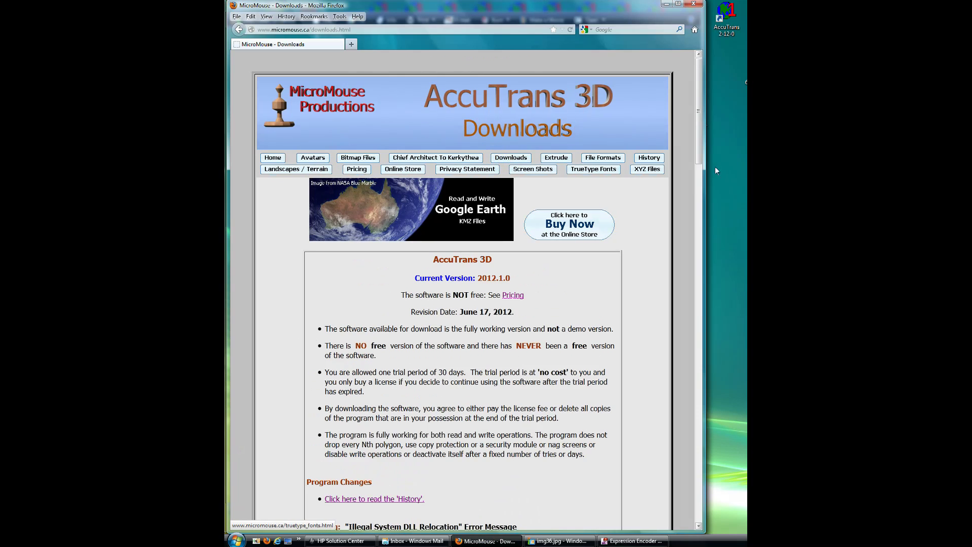
- Download the Version 2012.1.0 executable archive and save it as at3d_exe_2012-1-0.zip in the Tutorial folder
{"action": "left_click", "coordinate": [702, 148]}
{"action": "left_click_drag", "start_coordinate": [702, 149], "coordinate": [712, 255]}
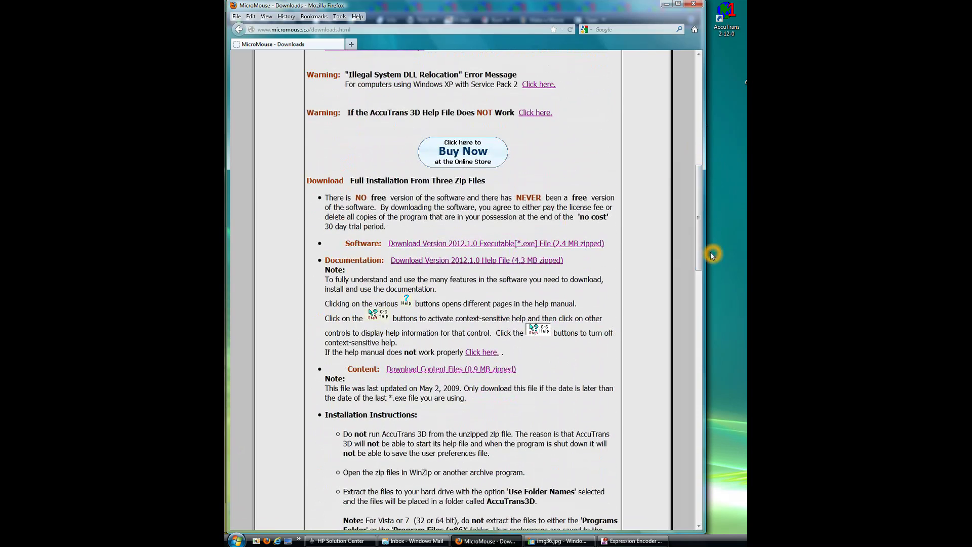
{"action": "left_click", "coordinate": [445, 248]}
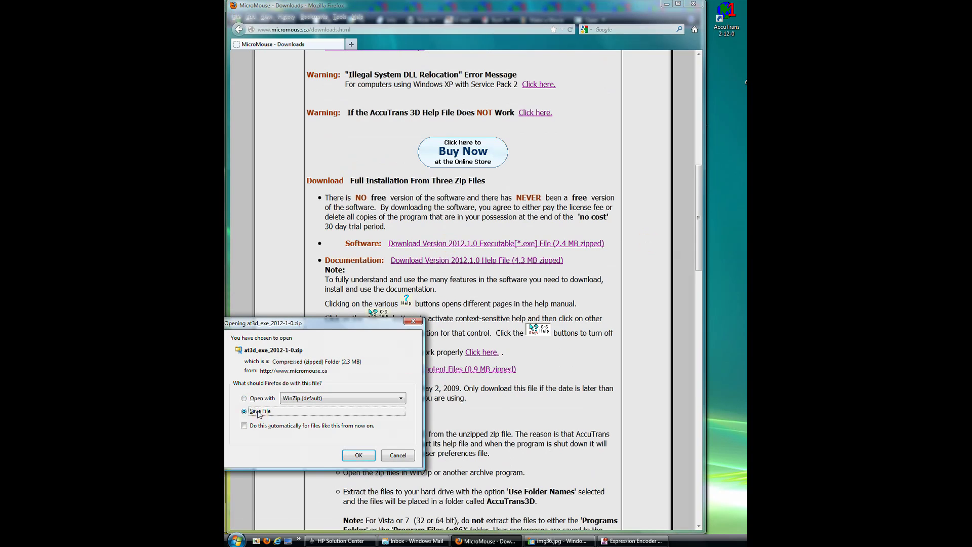
{"action": "left_click", "coordinate": [361, 455]}
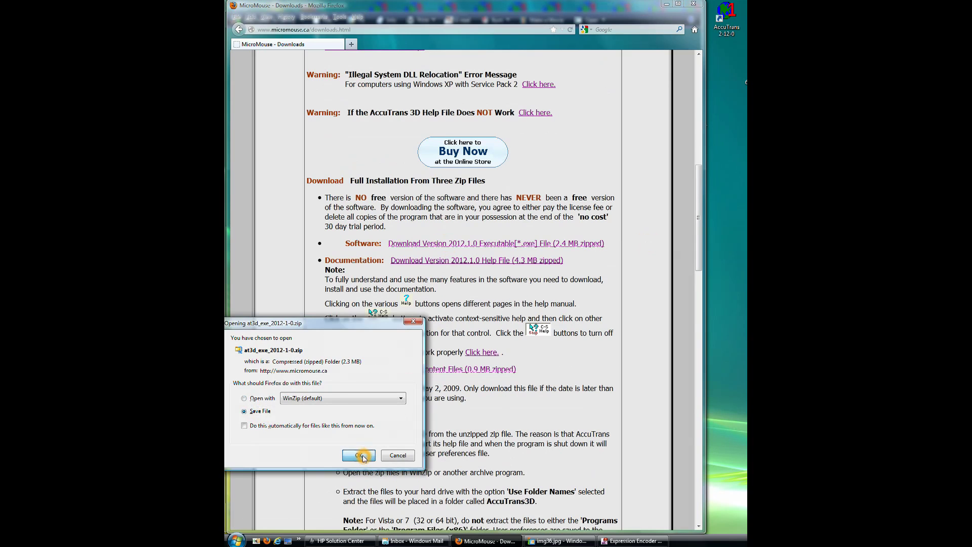
{"action": "left_click", "coordinate": [325, 133]}
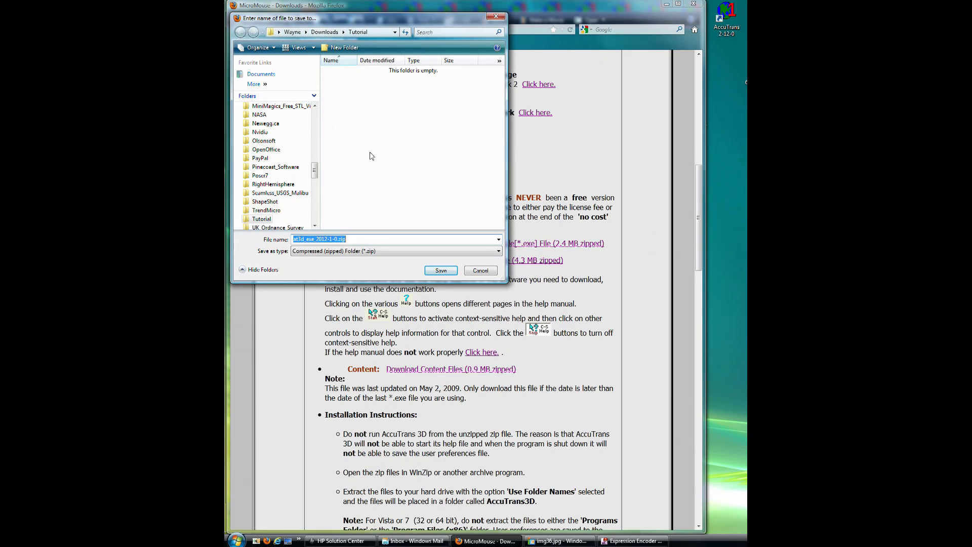
{"action": "left_click", "coordinate": [446, 272]}
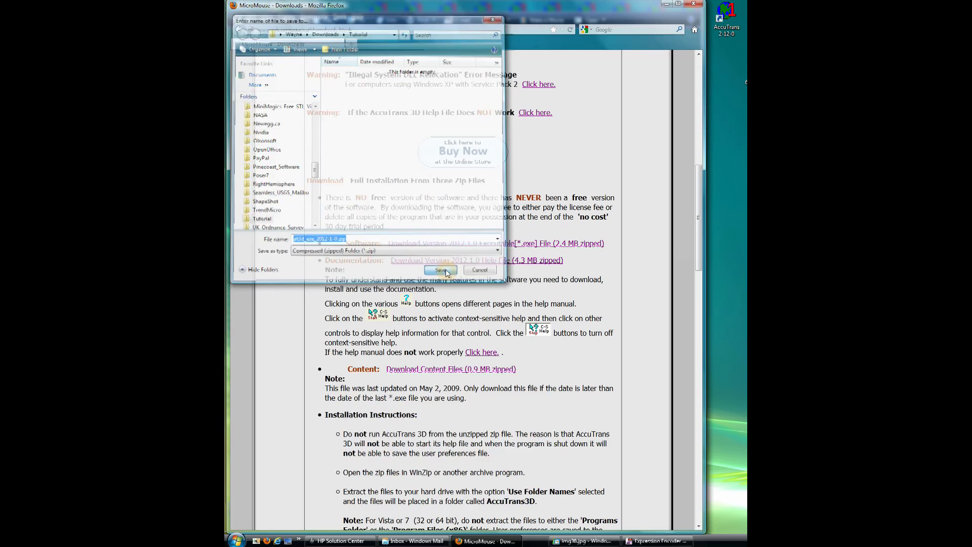
{"action": "left_click", "coordinate": [389, 472]}
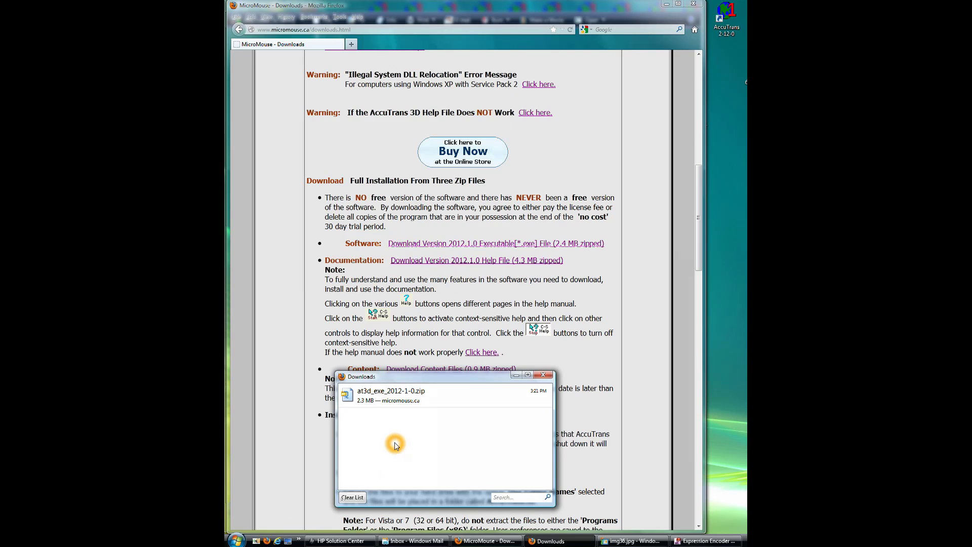
{"action": "left_click", "coordinate": [437, 456]}
{"action": "left_click", "coordinate": [438, 471]}
{"action": "left_click", "coordinate": [373, 145]}
- Download the Version 2012.1.0 help archive as at3d_help_2012-1-0.zip to the Tutorial folder and close the download list
{"action": "left_click", "coordinate": [466, 262]}
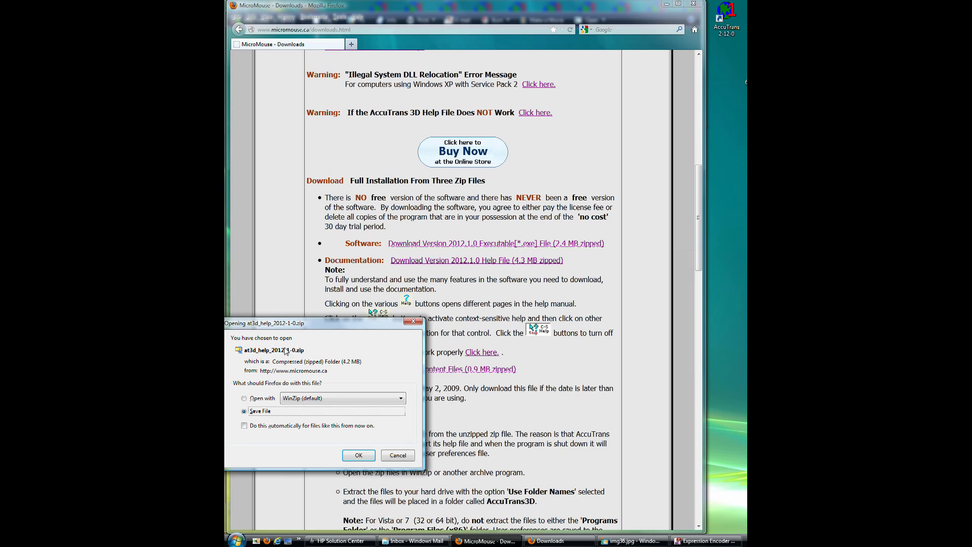
{"action": "left_click", "coordinate": [359, 455]}
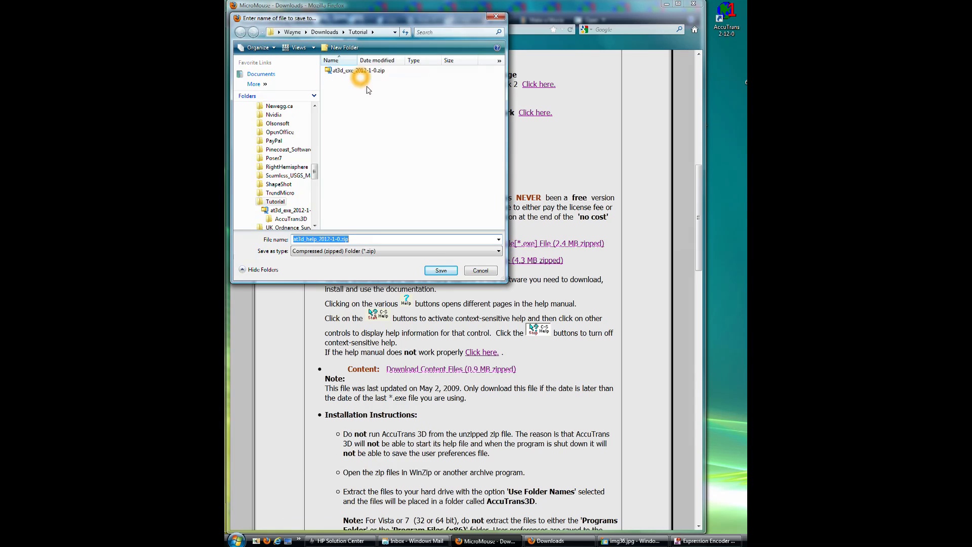
{"action": "left_click", "coordinate": [443, 274]}
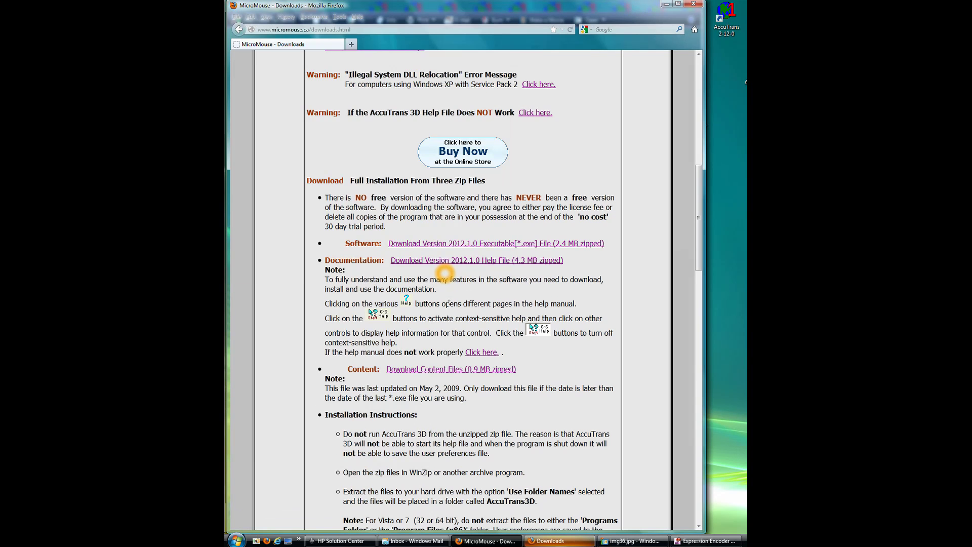
{"action": "left_click", "coordinate": [556, 541]}
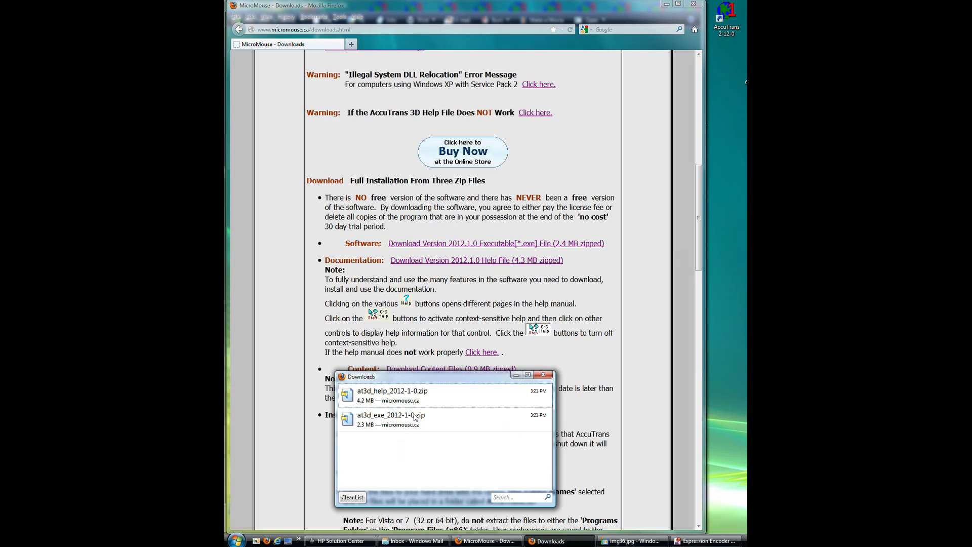
{"action": "left_click", "coordinate": [543, 375]}
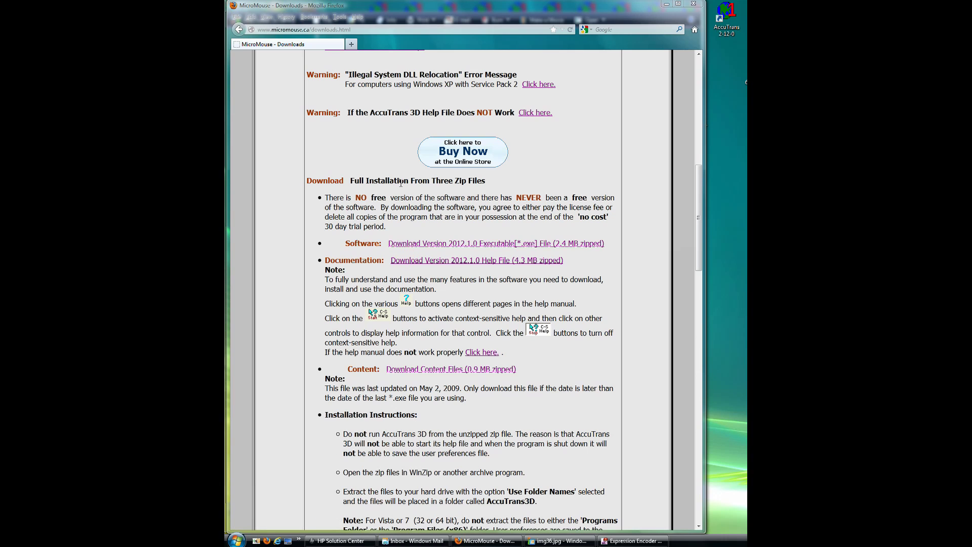
- Save the content archive at3d_content.zip to the Tutorial folder, then clear and close the download list
{"action": "left_click", "coordinate": [433, 368]}
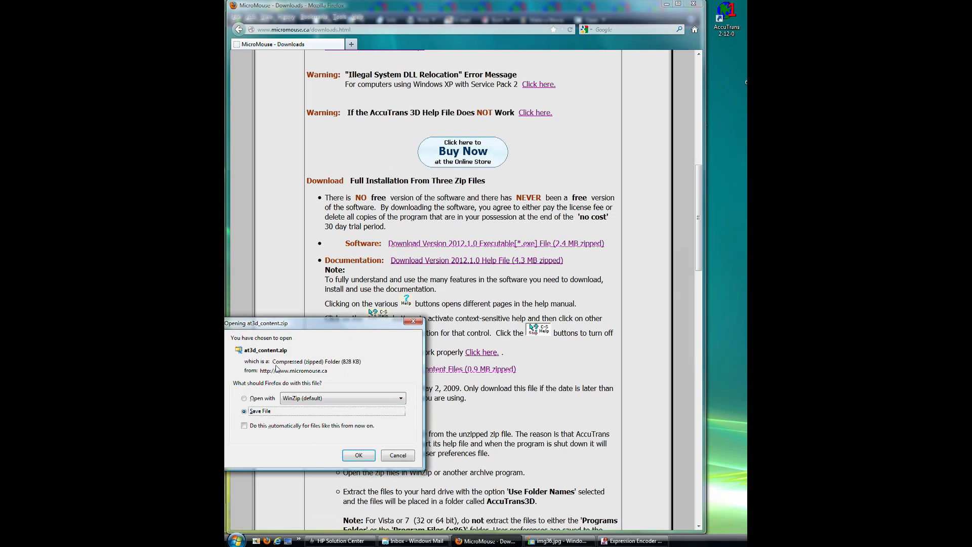
{"action": "left_click", "coordinate": [359, 455]}
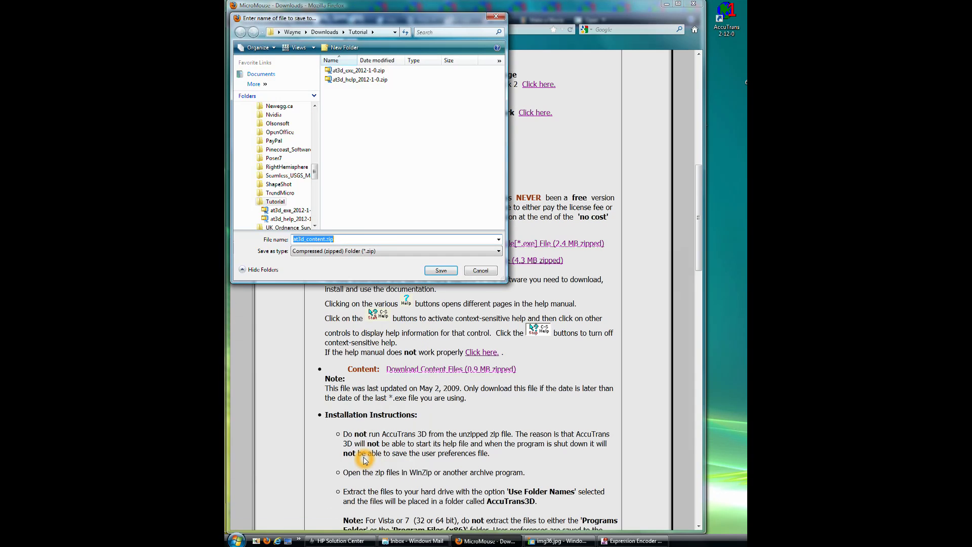
{"action": "left_click", "coordinate": [440, 271]}
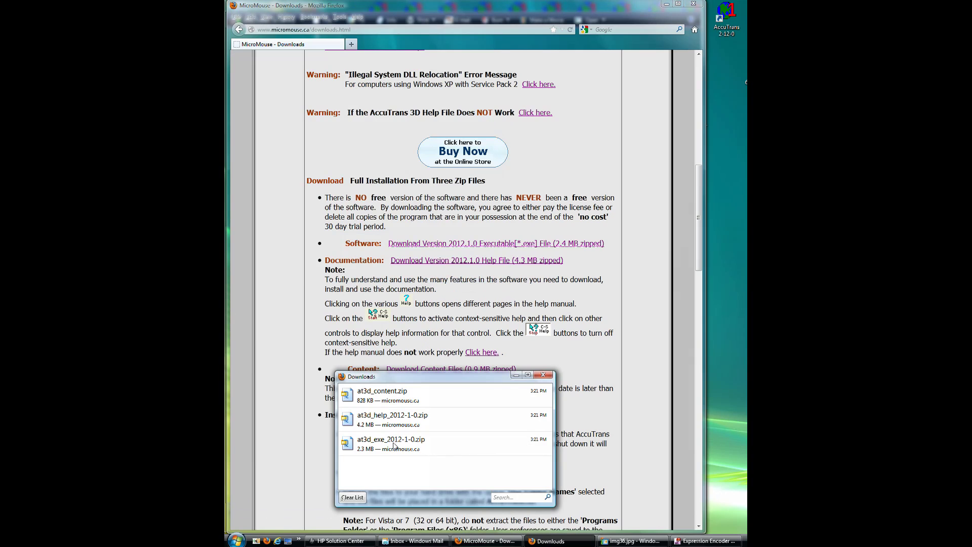
{"action": "left_click", "coordinate": [358, 501]}
{"action": "left_click", "coordinate": [544, 376]}
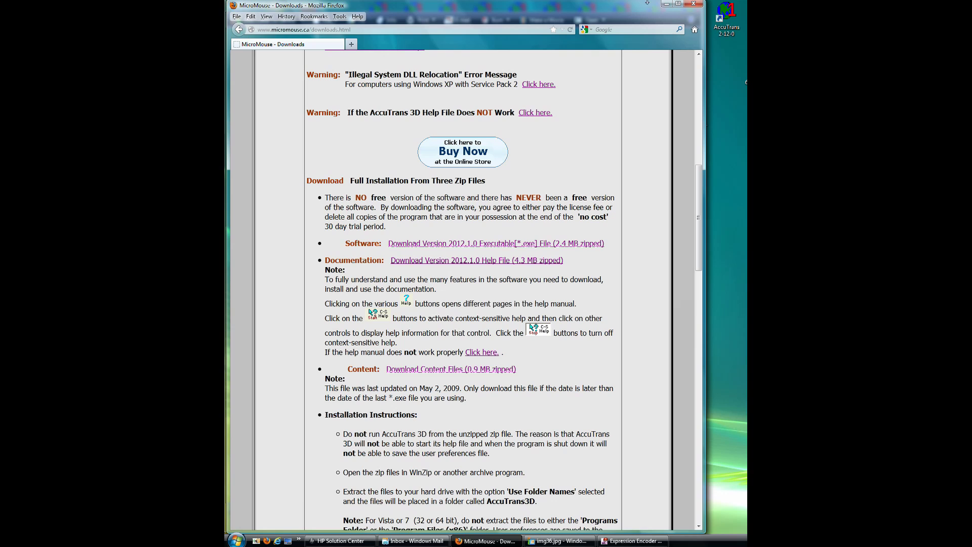
- Minimize the browser and open the Computer window in Windows Explorer, placed fully within view
{"action": "left_click", "coordinate": [667, 5]}
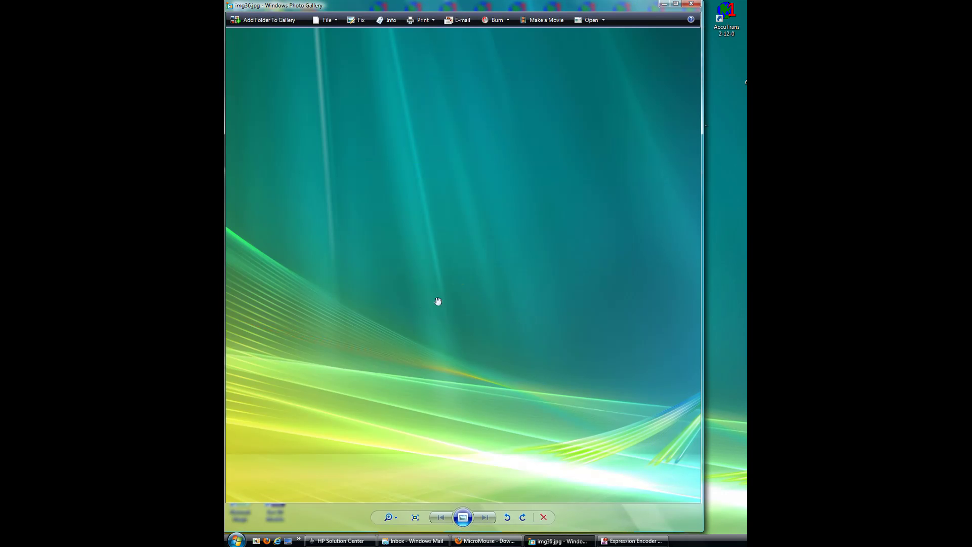
{"action": "left_click", "coordinate": [238, 540]}
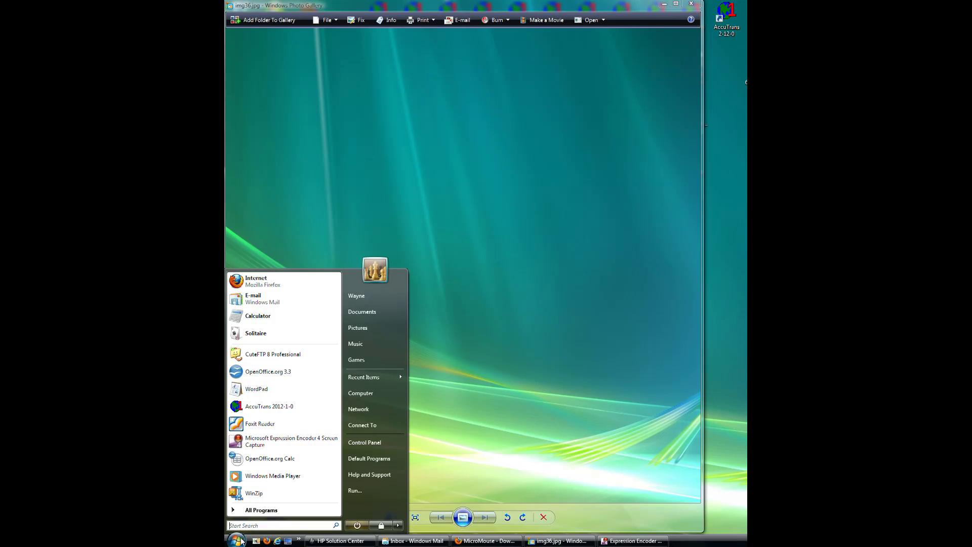
{"action": "left_click", "coordinate": [362, 394]}
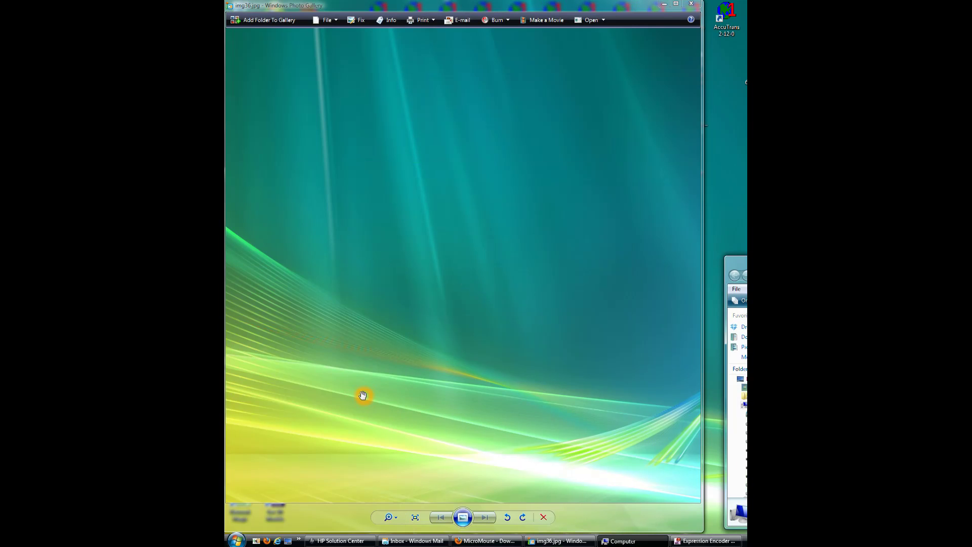
{"action": "left_click_drag", "start_coordinate": [738, 262], "coordinate": [391, 234]}
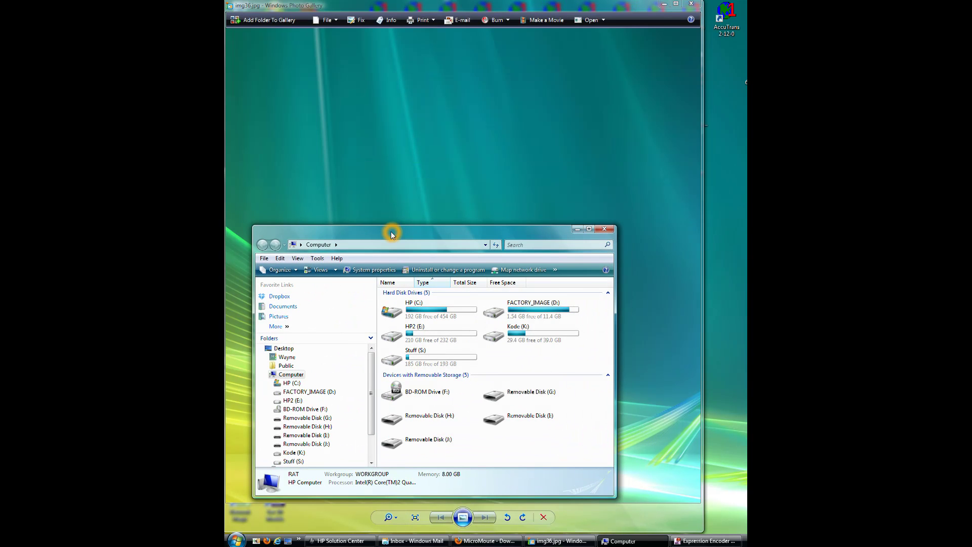
{"action": "left_click", "coordinate": [364, 236]}
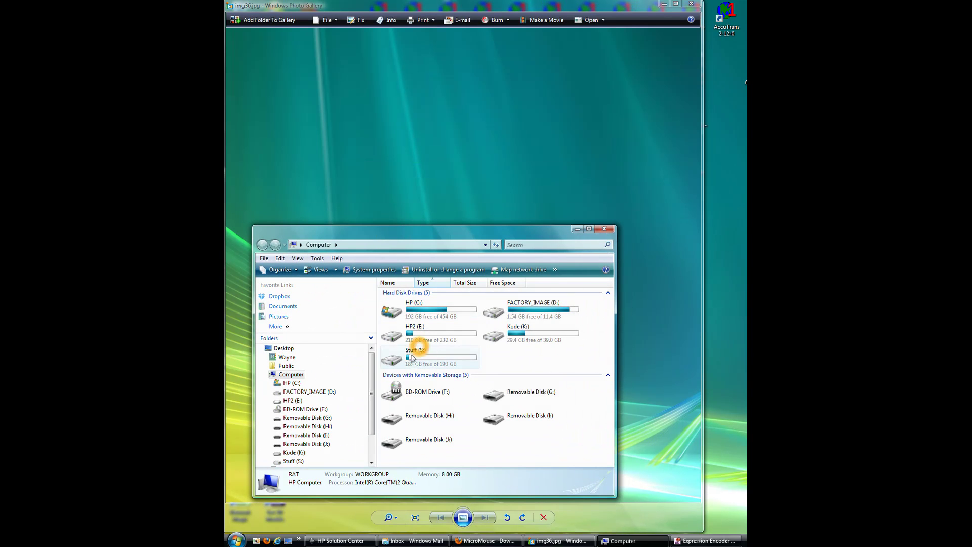
{"action": "left_click", "coordinate": [365, 245]}
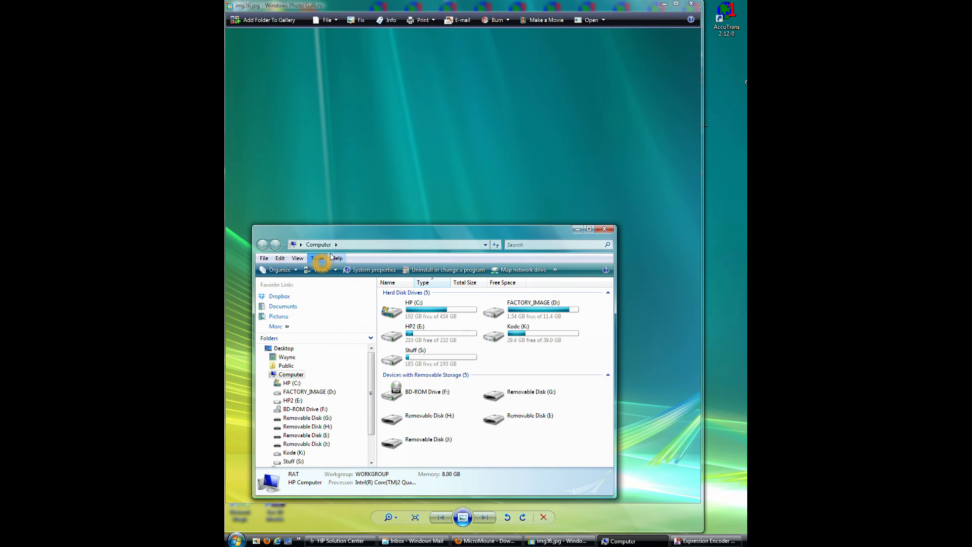
{"action": "left_click", "coordinate": [347, 237]}
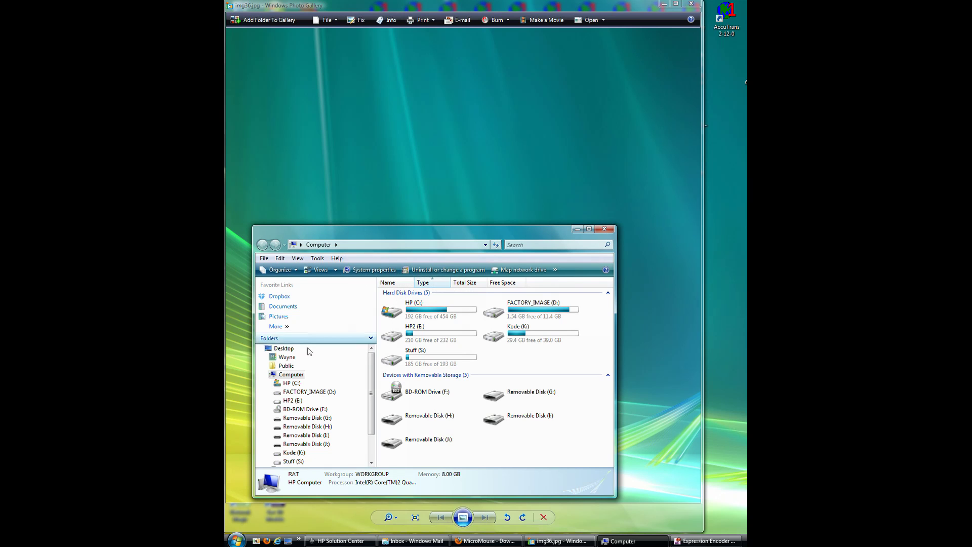
- Open the Tutorial folder inside the user's Downloads folder and expand it in the folder tree
{"action": "left_click", "coordinate": [279, 358]}
{"action": "left_click", "coordinate": [279, 359]}
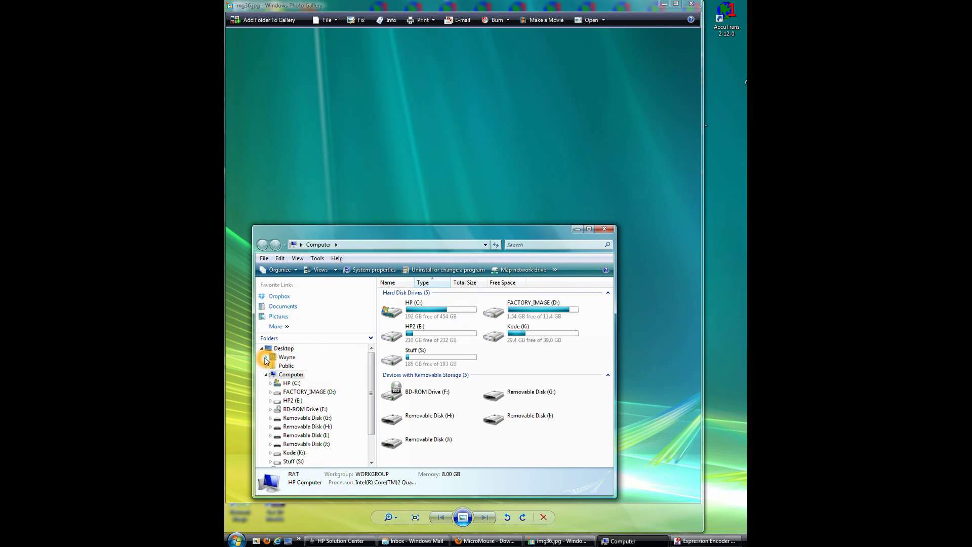
{"action": "left_click", "coordinate": [268, 358]}
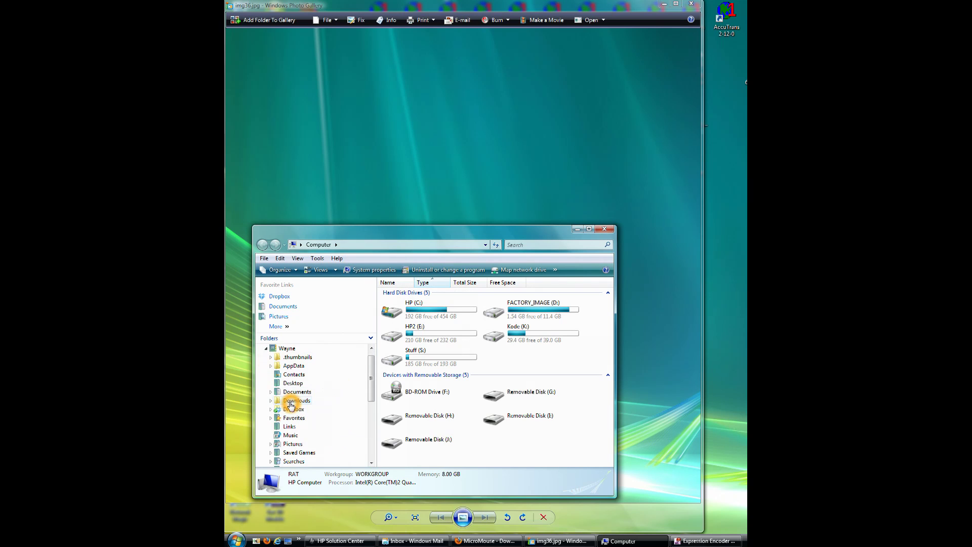
{"action": "left_click", "coordinate": [271, 403]}
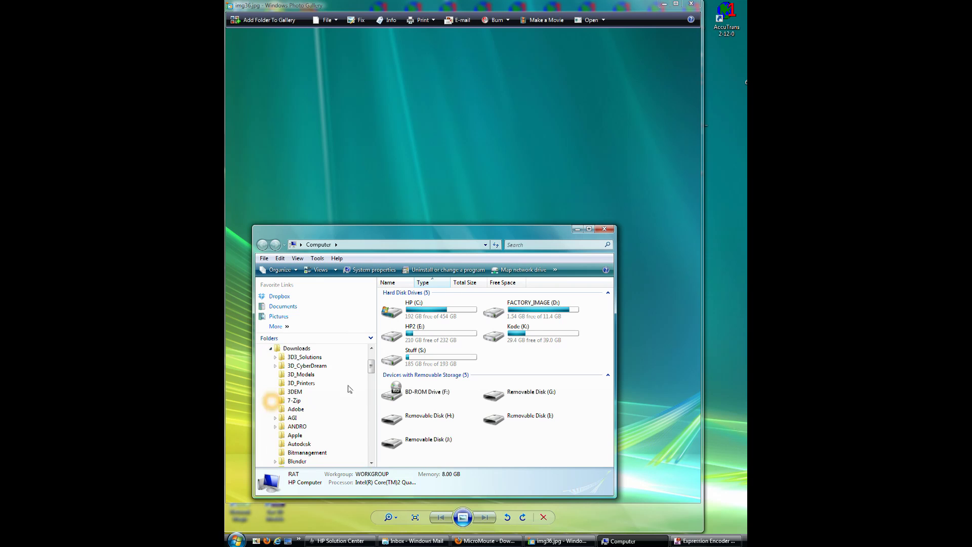
{"action": "left_click_drag", "start_coordinate": [370, 368], "coordinate": [368, 415]}
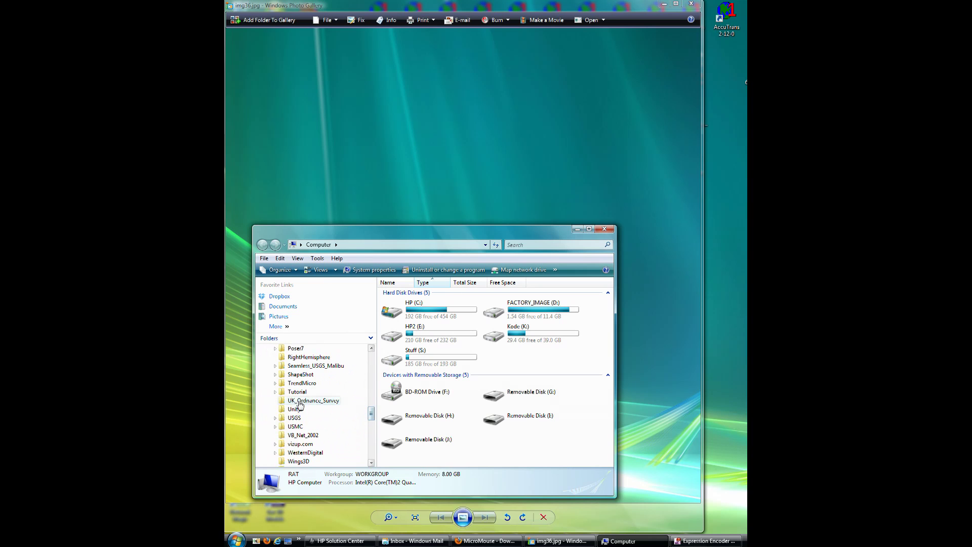
{"action": "left_click", "coordinate": [275, 393]}
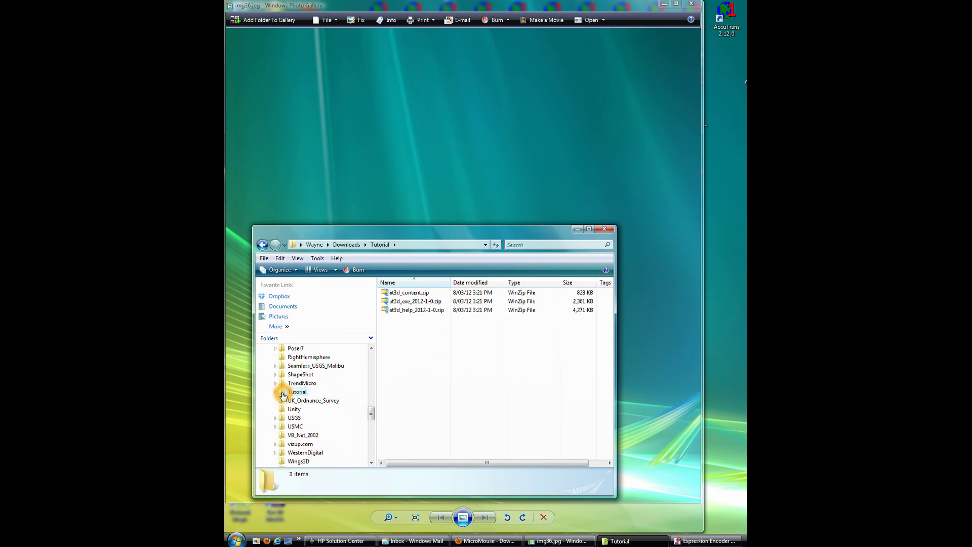
{"action": "left_click", "coordinate": [439, 315]}
{"action": "left_click", "coordinate": [275, 398]}
{"action": "left_click", "coordinate": [275, 394]}
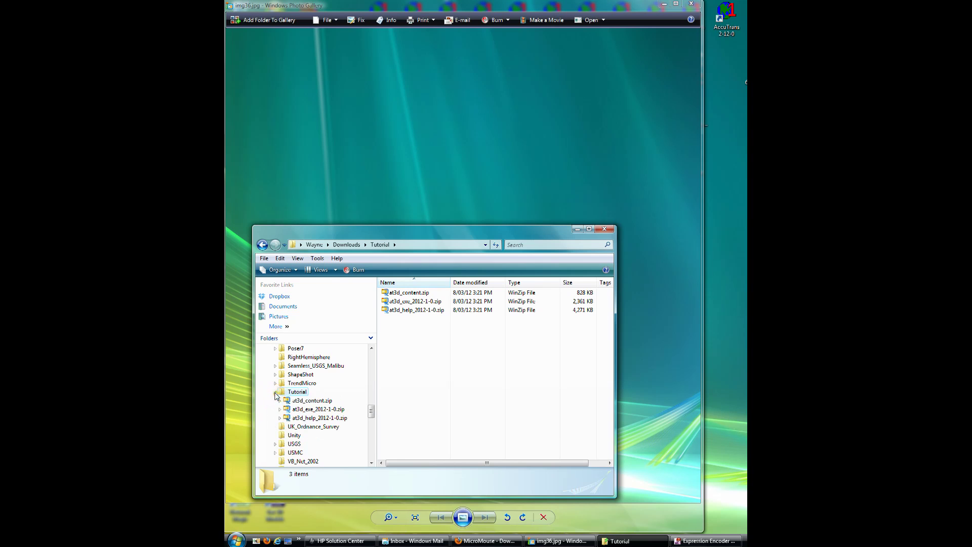
- Extract all of at3d_exe_2012-1-0.zip to the root of the HP (C:) drive, showing the extracted files when complete
{"action": "left_click", "coordinate": [304, 410]}
{"action": "right_click", "coordinate": [305, 412]}
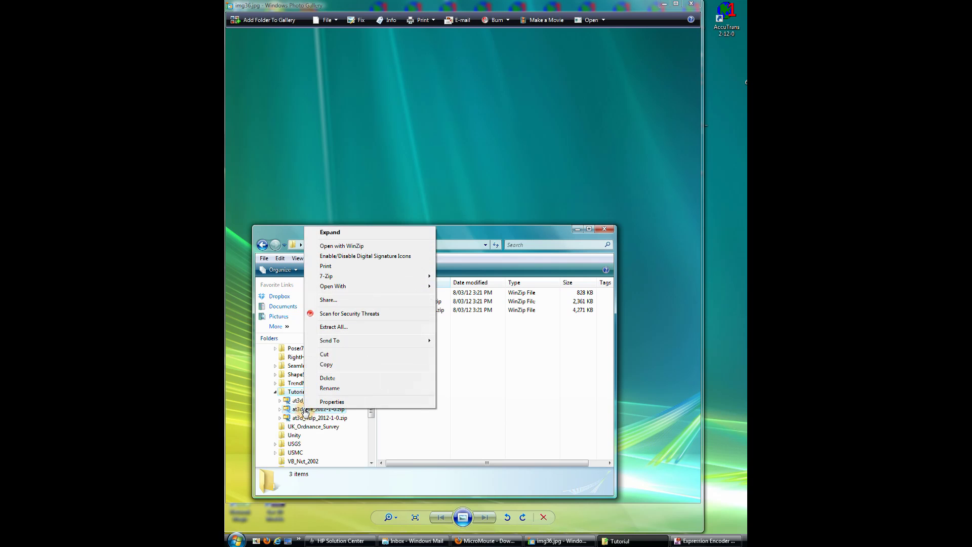
{"action": "left_click", "coordinate": [343, 328]}
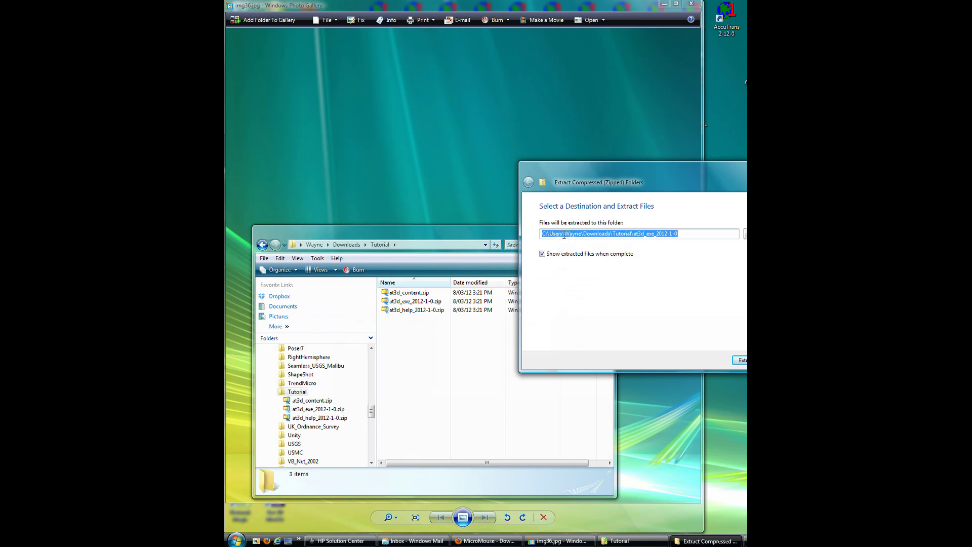
{"action": "left_click", "coordinate": [654, 244]}
{"action": "left_click", "coordinate": [745, 234]}
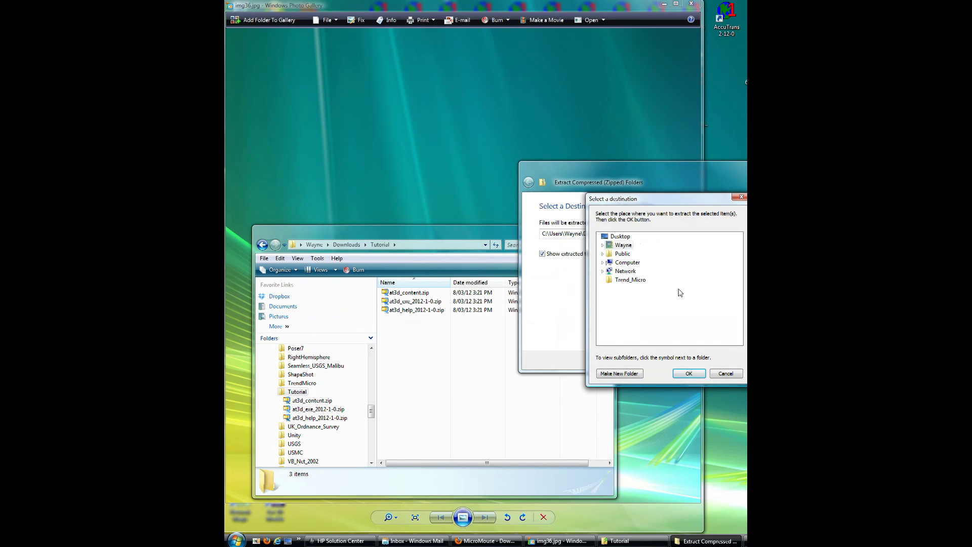
{"action": "left_click", "coordinate": [603, 262]}
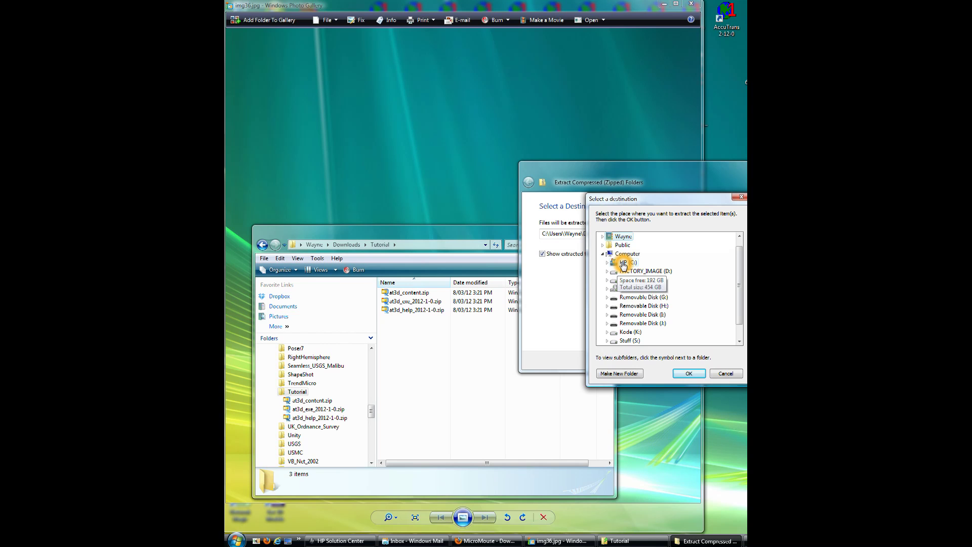
{"action": "double_click", "coordinate": [623, 263]}
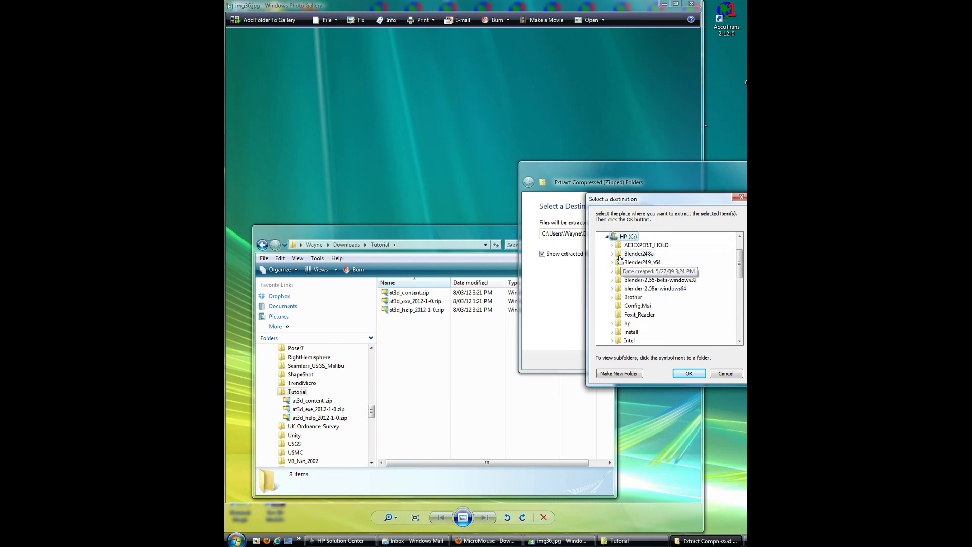
{"action": "left_click", "coordinate": [657, 253]}
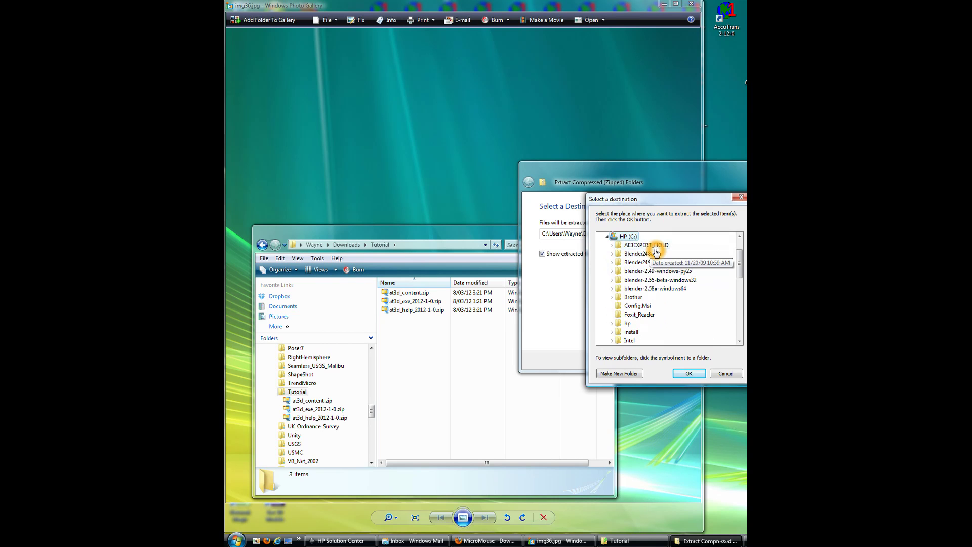
{"action": "left_click", "coordinate": [684, 374]}
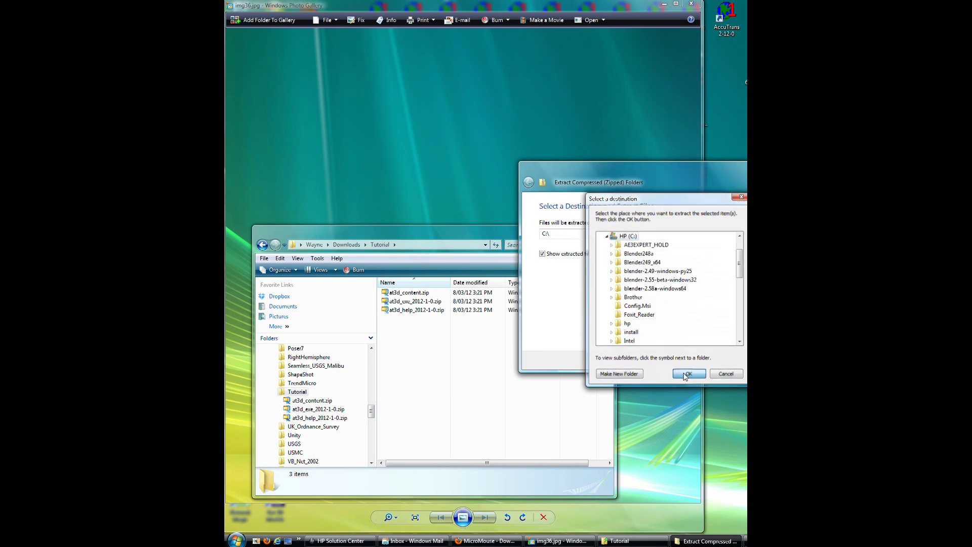
{"action": "left_click", "coordinate": [552, 234]}
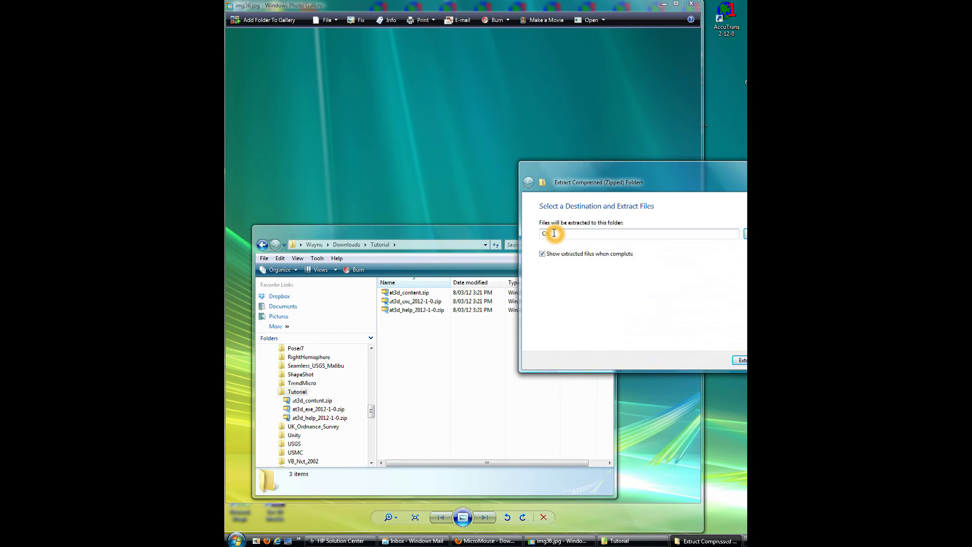
{"action": "left_click", "coordinate": [555, 262]}
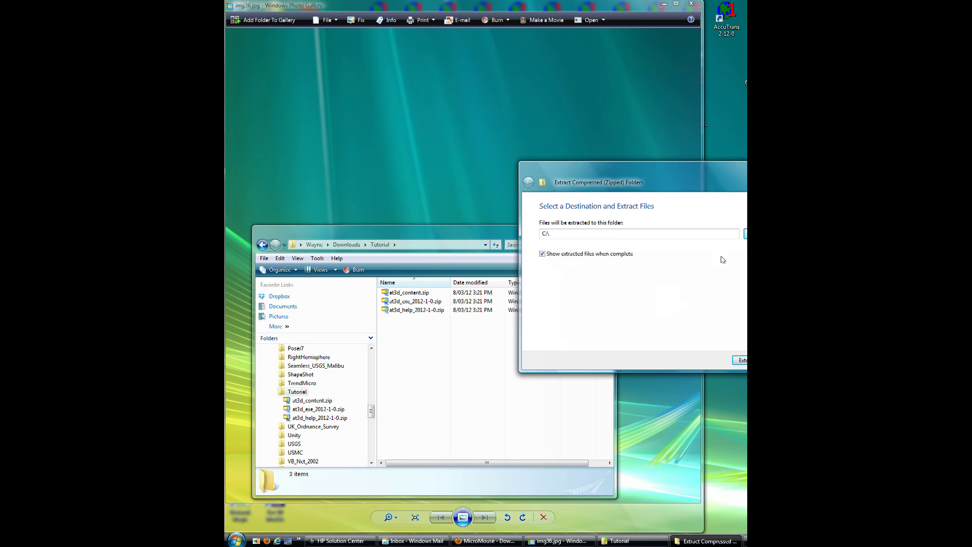
{"action": "left_click", "coordinate": [741, 360]}
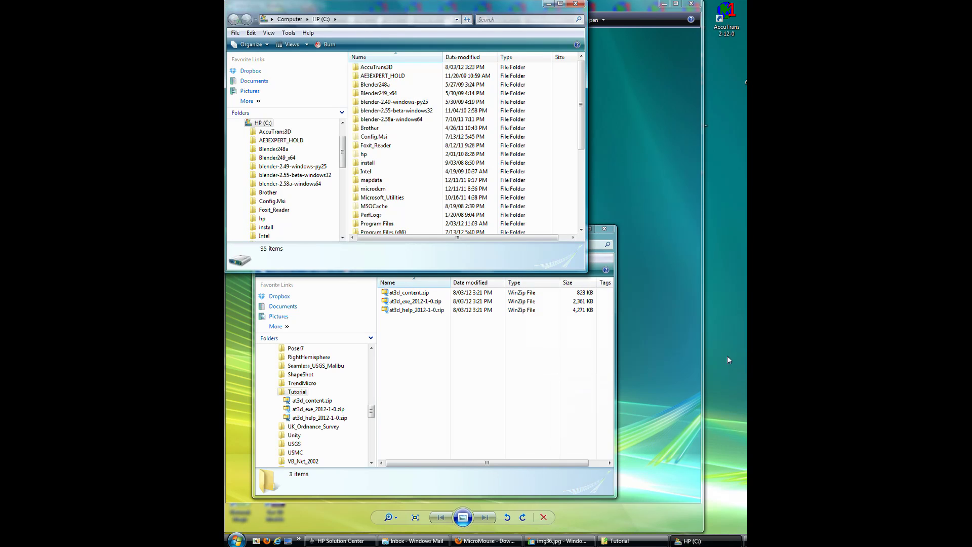
- Open the extracted AccuTrans3D folder on the C: drive and examine its files
{"action": "left_click", "coordinate": [363, 71]}
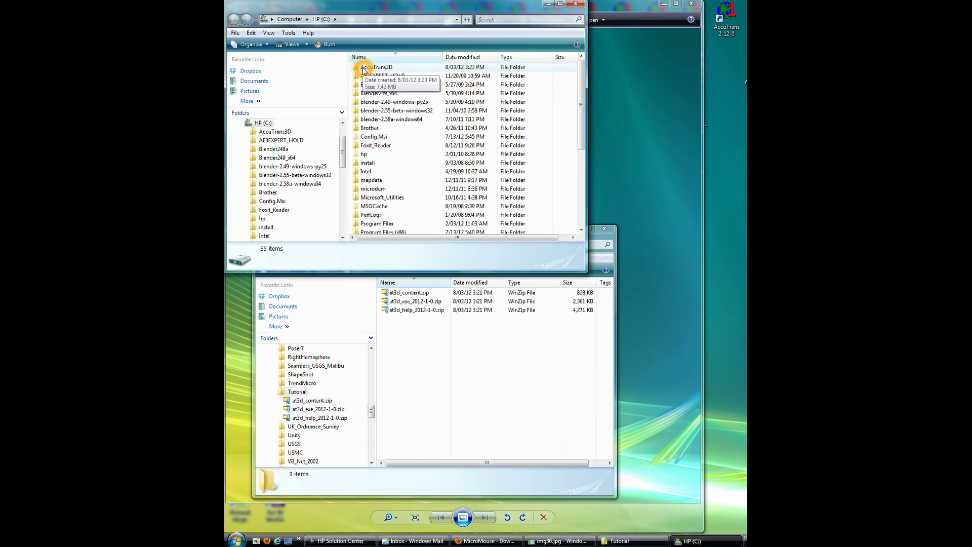
{"action": "left_click", "coordinate": [258, 127]}
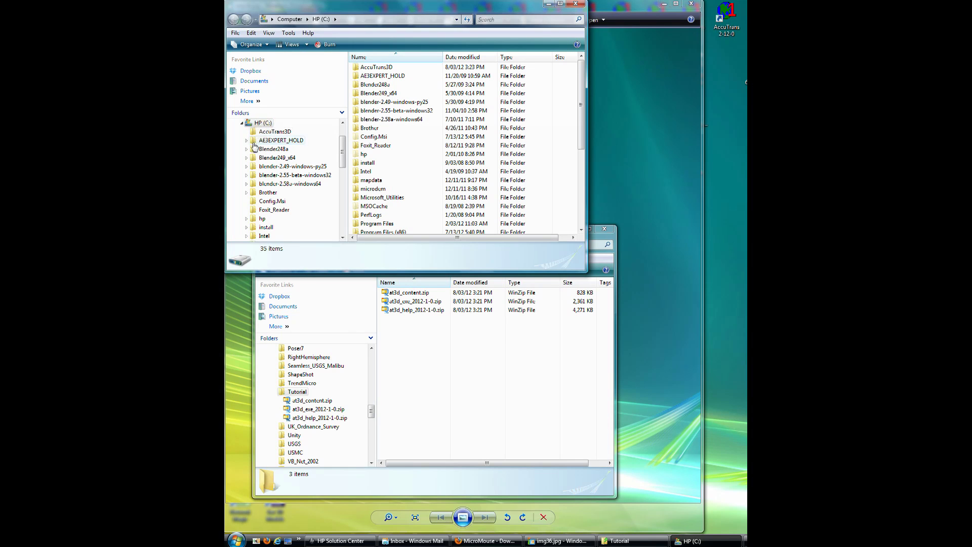
{"action": "left_click", "coordinate": [253, 133]}
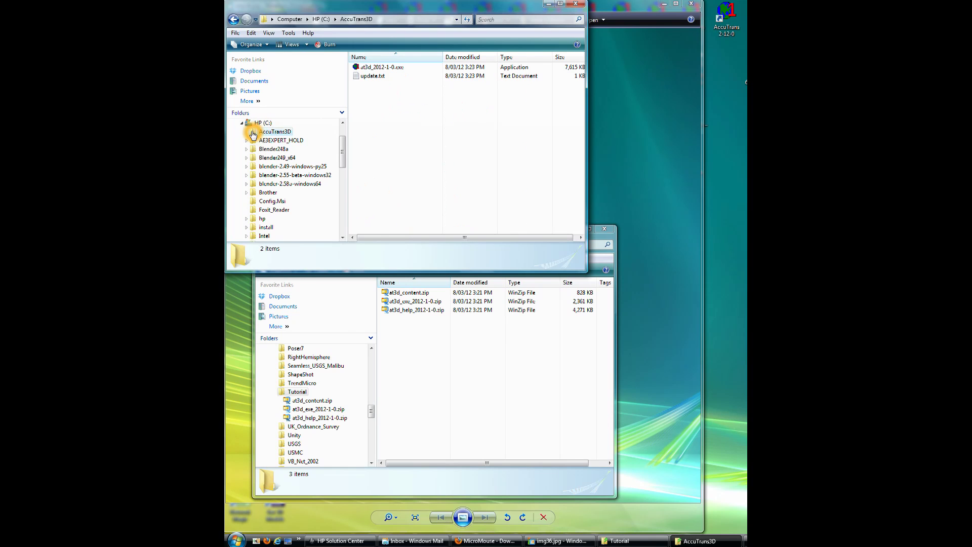
{"action": "left_click", "coordinate": [390, 70]}
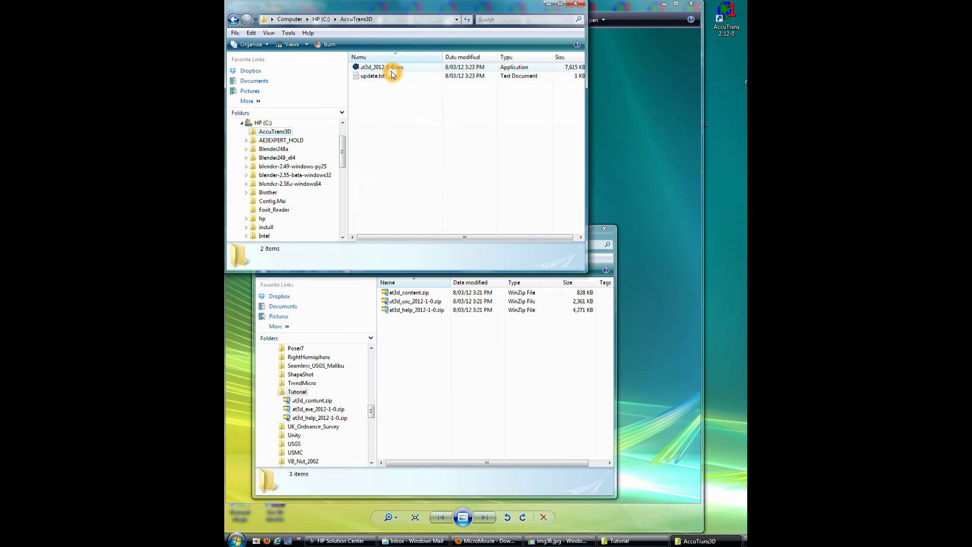
{"action": "left_click", "coordinate": [379, 82]}
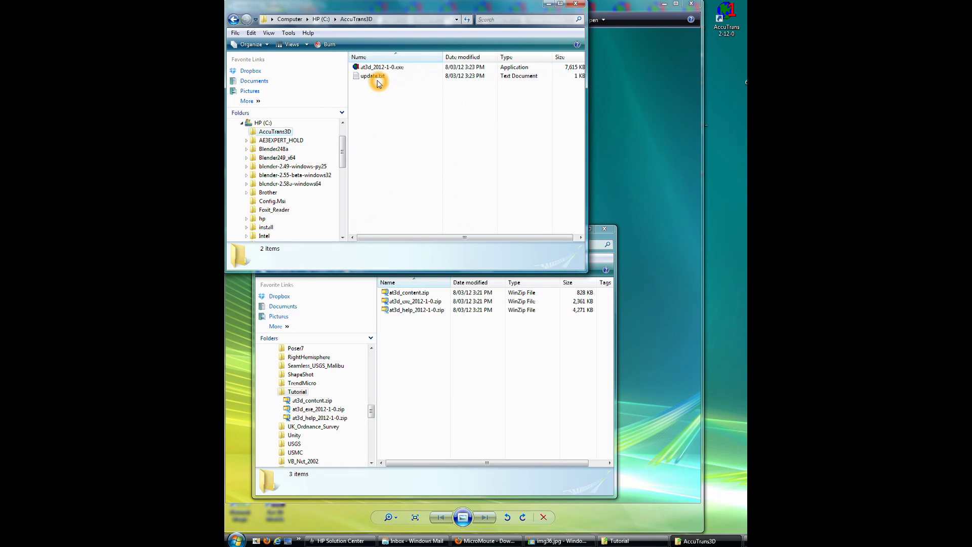
- Return to the Tutorial window, expand at3d_exe_2012-1-0.zip and examine the contents of its AccuTrans3D folder
{"action": "left_click", "coordinate": [616, 245]}
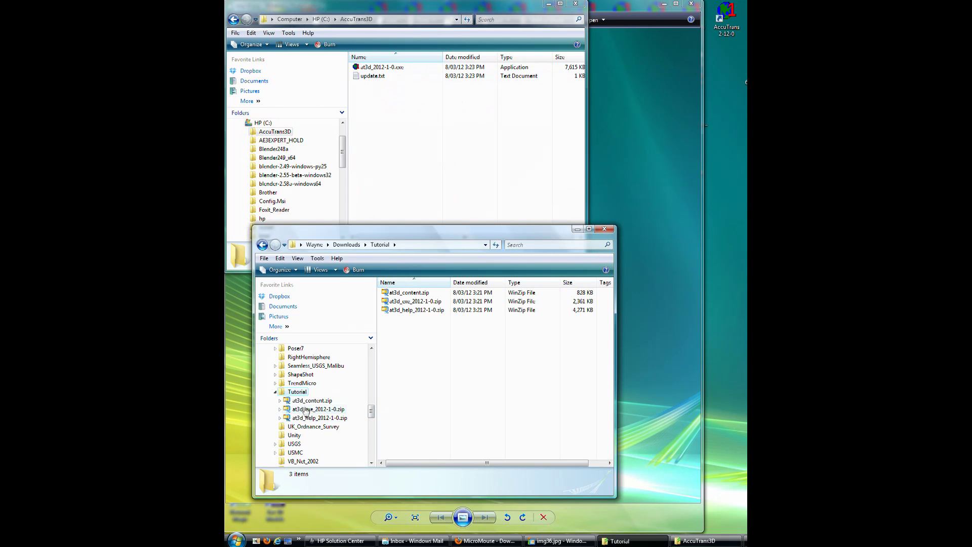
{"action": "left_click", "coordinate": [318, 427]}
{"action": "left_click", "coordinate": [280, 409]}
{"action": "left_click", "coordinate": [281, 409]}
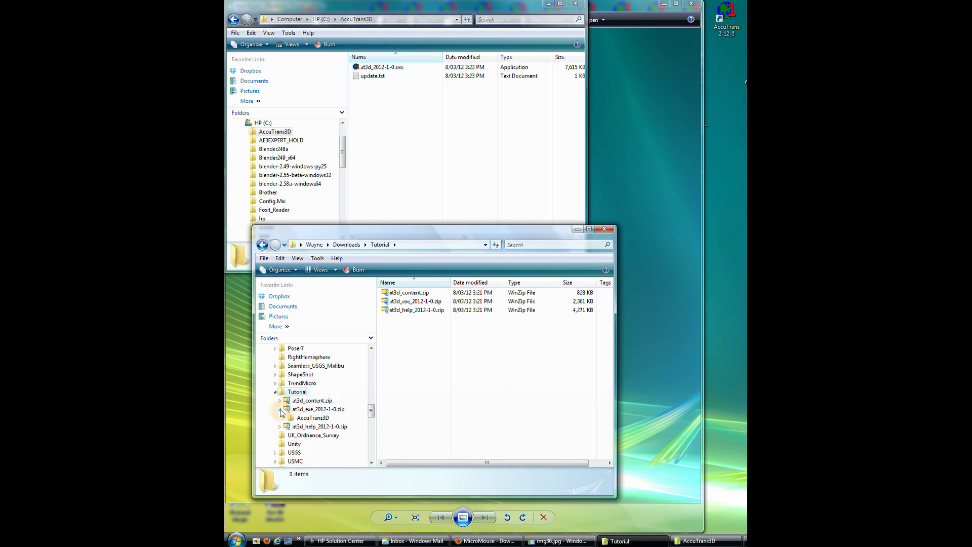
{"action": "left_click", "coordinate": [294, 420]}
{"action": "left_click", "coordinate": [289, 413]}
{"action": "left_click", "coordinate": [289, 413]}
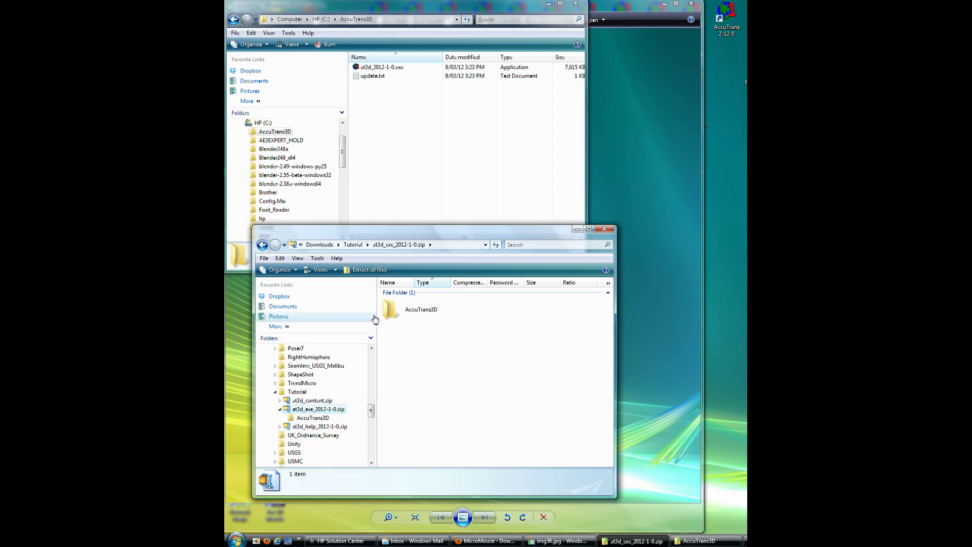
{"action": "left_click", "coordinate": [396, 315]}
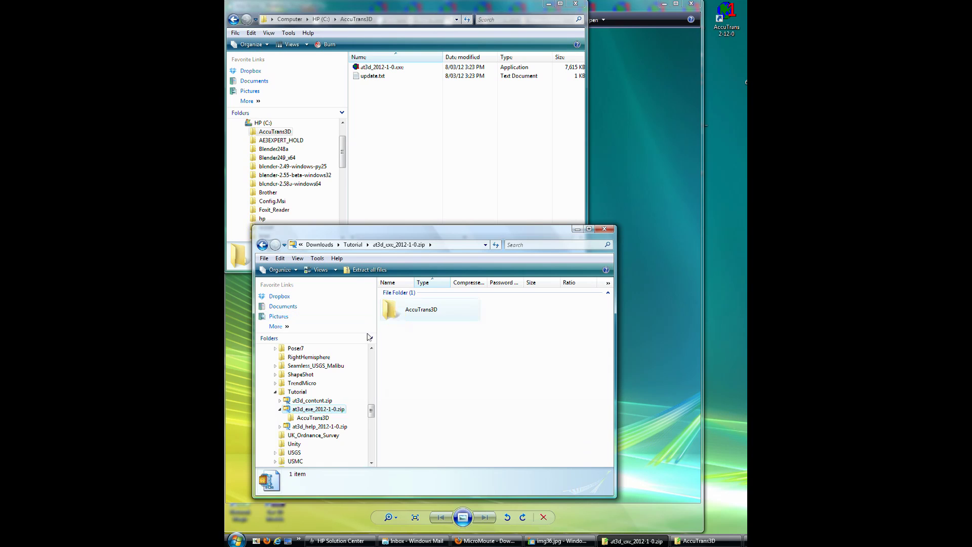
{"action": "left_click", "coordinate": [307, 420]}
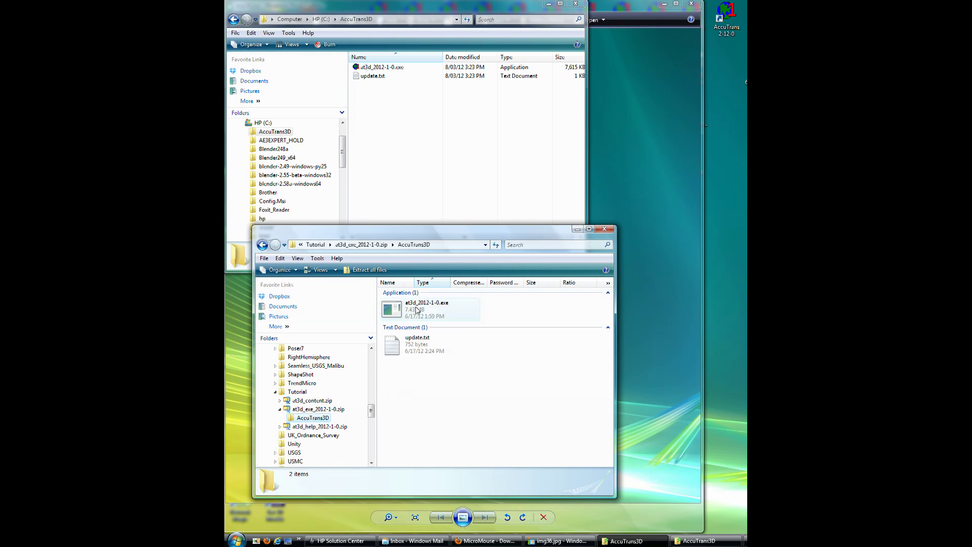
{"action": "left_click", "coordinate": [413, 358]}
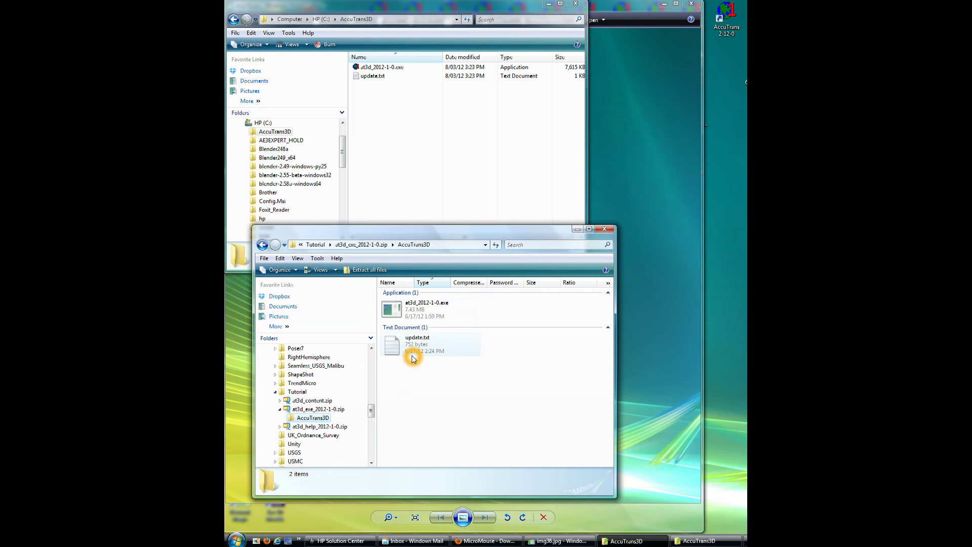
{"action": "left_click", "coordinate": [305, 424]}
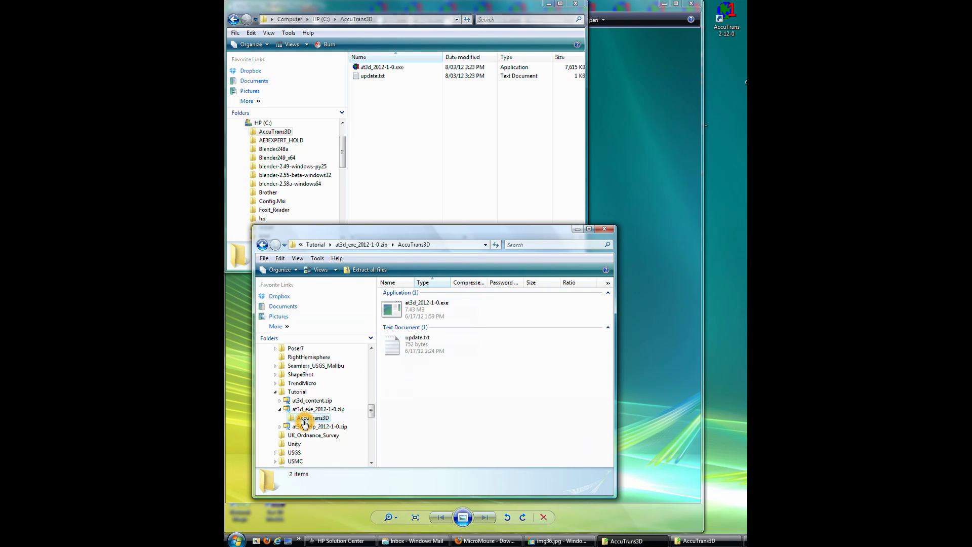
- Review how the AccuTrans3D folder is nested in at3d_exe_2012-1-0.zip and collapse that archive in the folder tree
{"action": "left_click", "coordinate": [312, 412]}
{"action": "left_click", "coordinate": [310, 420]}
{"action": "left_click", "coordinate": [280, 411]}
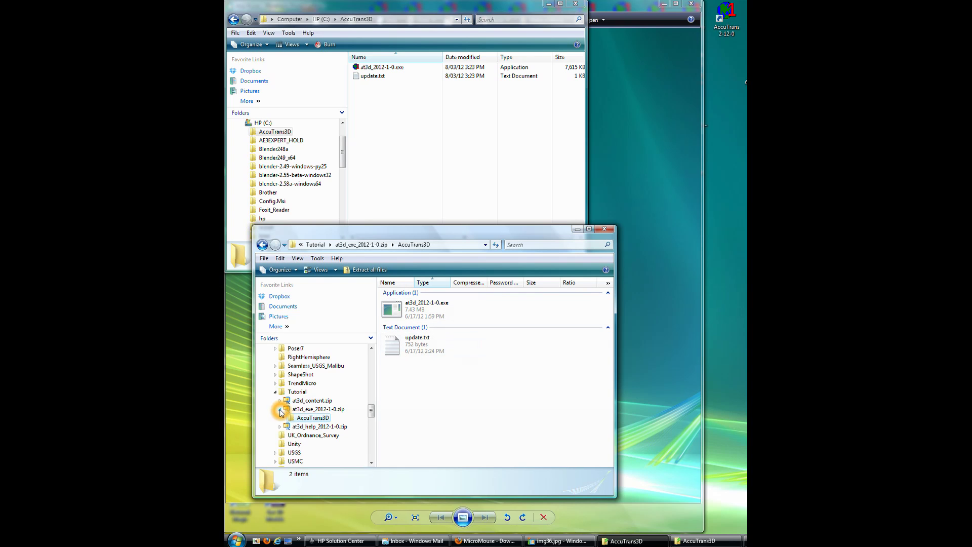
{"action": "left_click", "coordinate": [299, 415]}
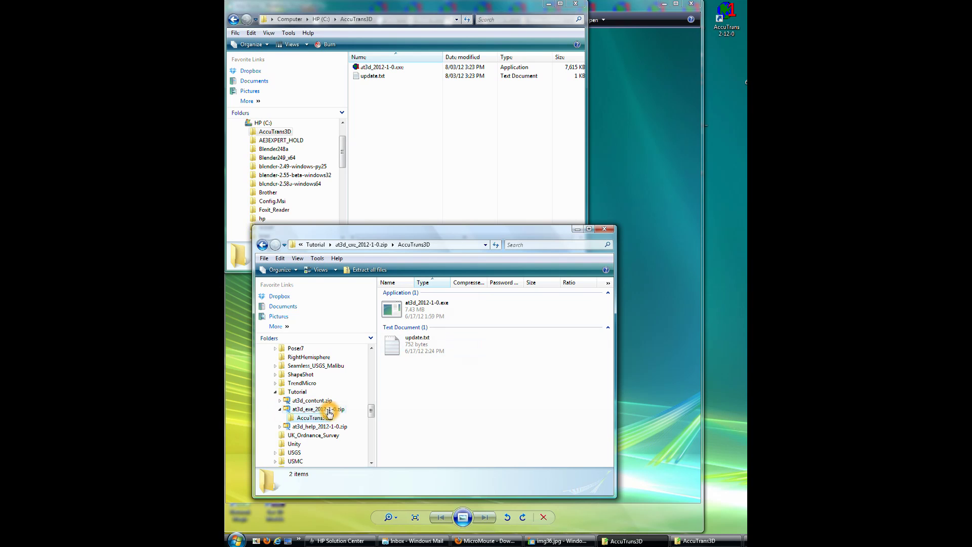
{"action": "left_click", "coordinate": [320, 410]}
{"action": "left_click", "coordinate": [312, 418]}
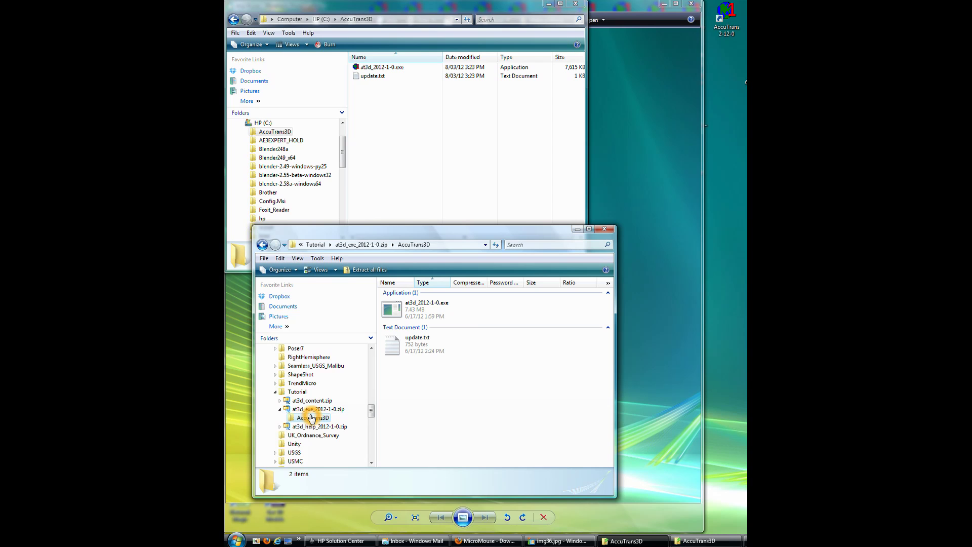
{"action": "left_click", "coordinate": [293, 412]}
{"action": "left_click", "coordinate": [298, 412]}
{"action": "left_click", "coordinate": [279, 413]}
{"action": "left_click", "coordinate": [308, 436]}
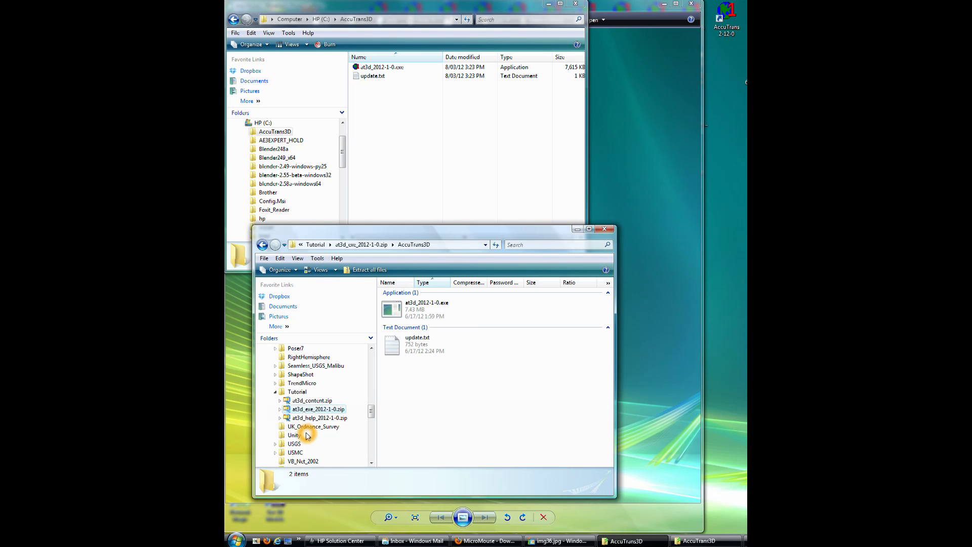
- Start extracting all of at3d_help_2012-1-0.zip and choose the root of the HP (C:) drive as destination
{"action": "right_click", "coordinate": [310, 418]}
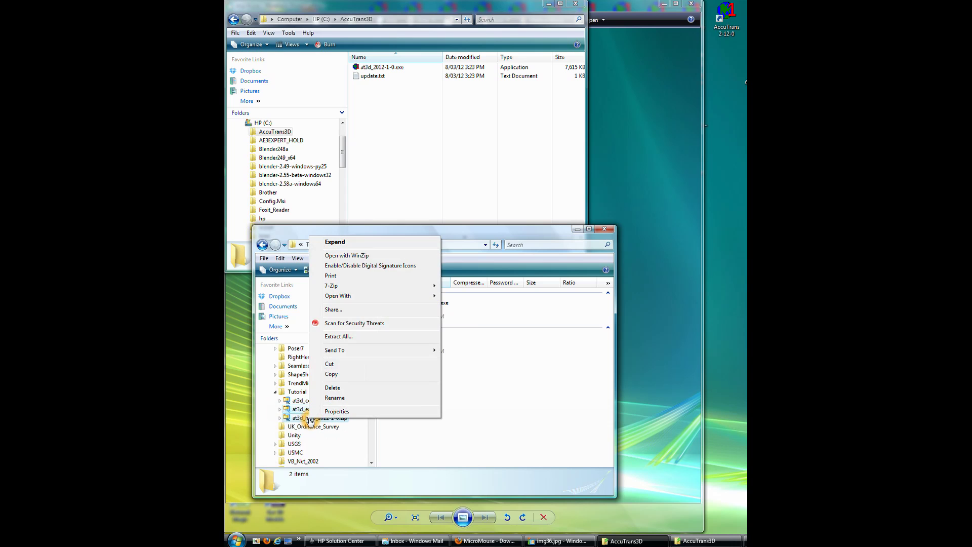
{"action": "left_click", "coordinate": [342, 336]}
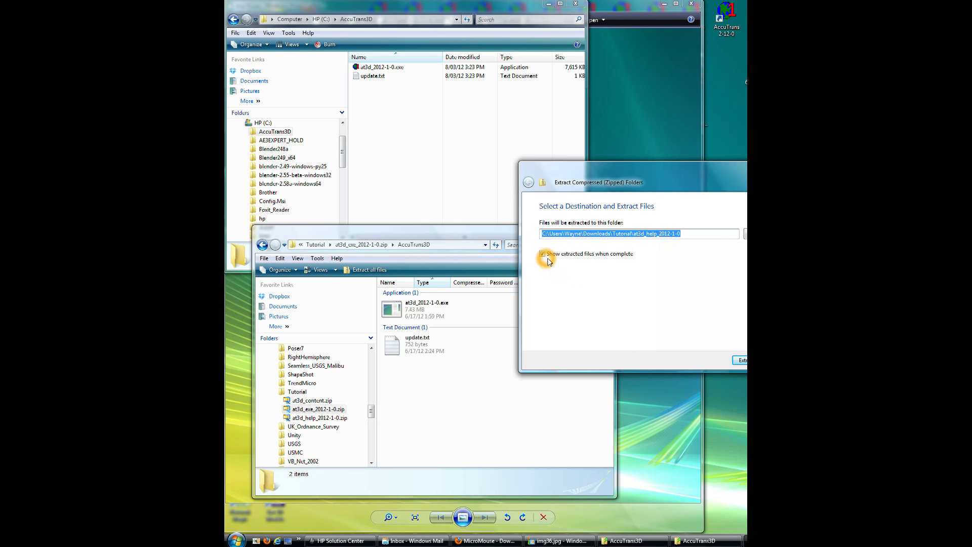
{"action": "left_click", "coordinate": [744, 234]}
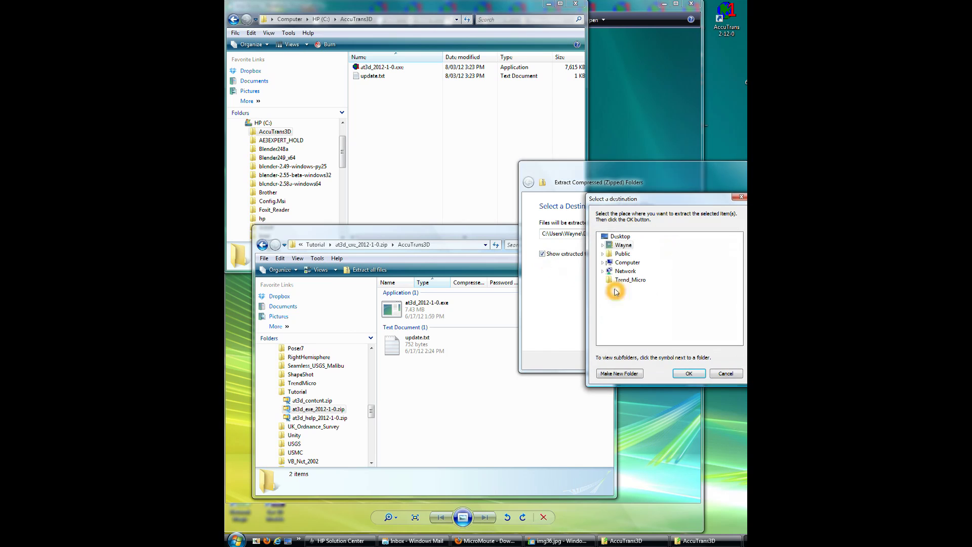
{"action": "left_click", "coordinate": [603, 263]}
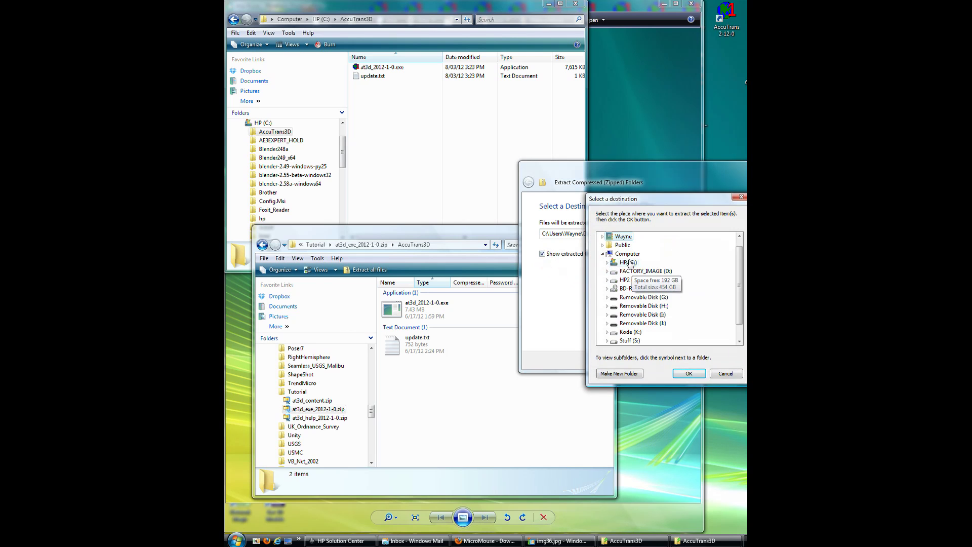
{"action": "double_click", "coordinate": [630, 262]}
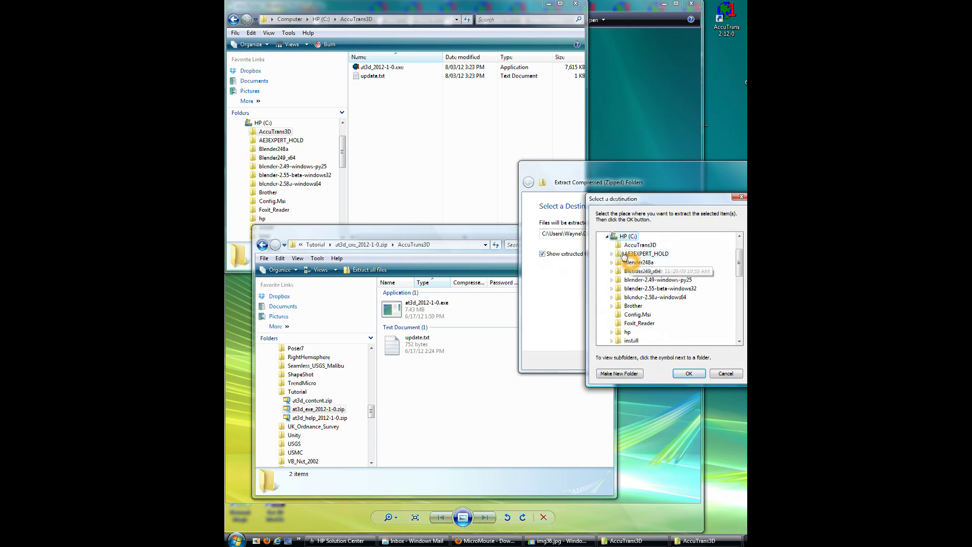
{"action": "left_click", "coordinate": [689, 373]}
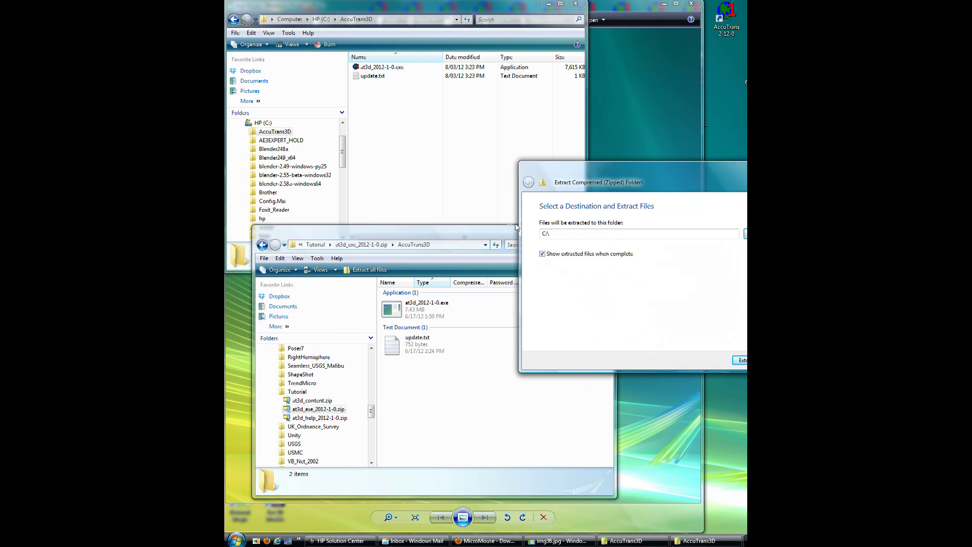
- Extract the help archive to C:\ without showing the extracted files, merging it into the existing AccuTrans3D folder and skipping the duplicate update.txt
{"action": "left_click", "coordinate": [545, 236]}
{"action": "left_click", "coordinate": [543, 254]}
{"action": "left_click", "coordinate": [742, 361]}
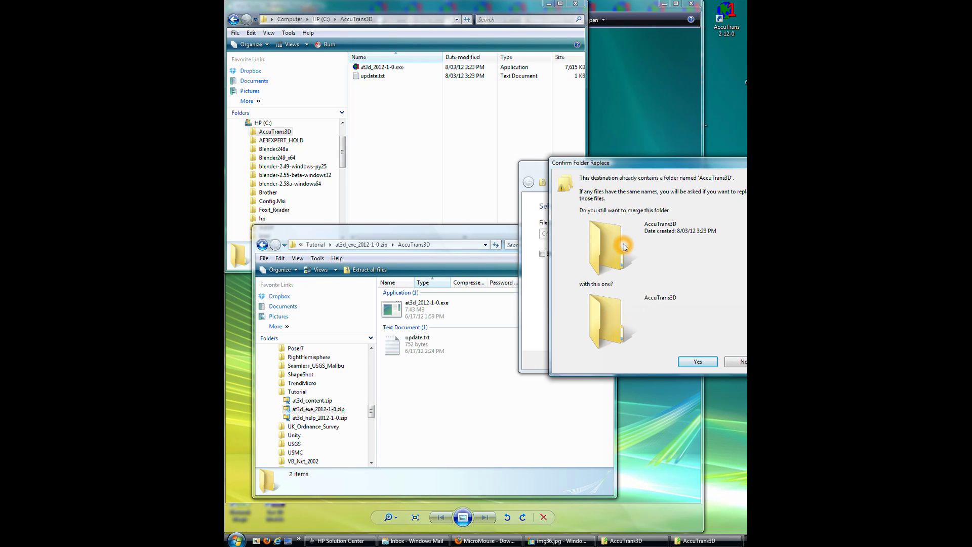
{"action": "left_click", "coordinate": [698, 361]}
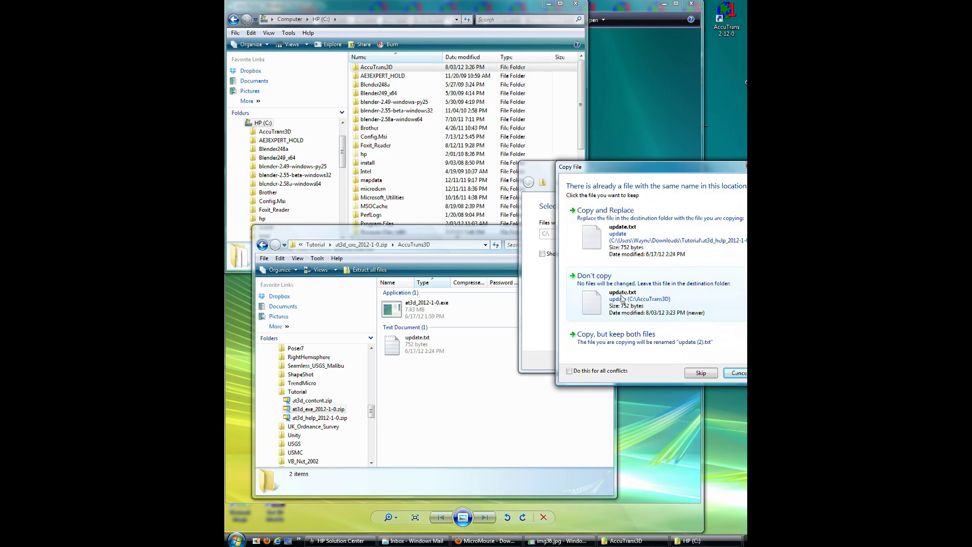
{"action": "left_click", "coordinate": [632, 236]}
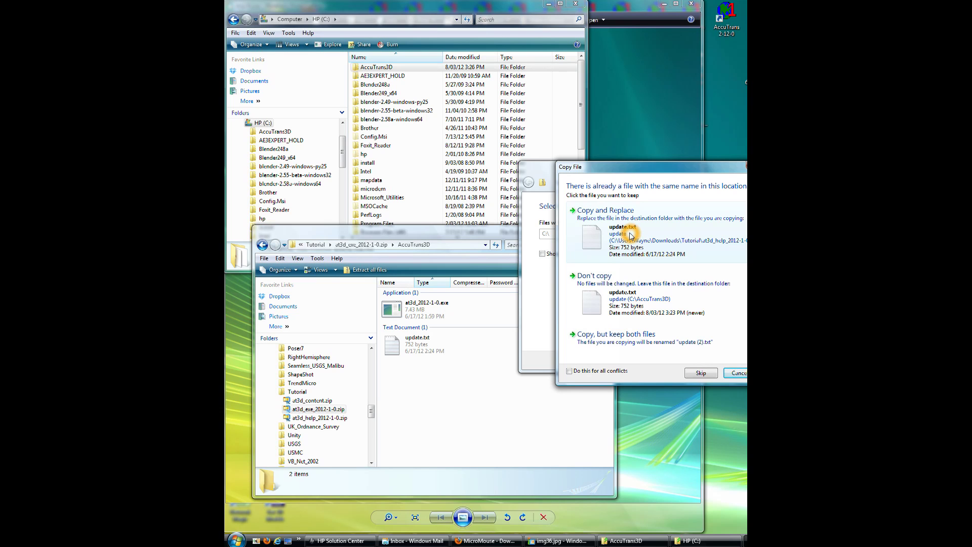
{"action": "left_click", "coordinate": [595, 239]}
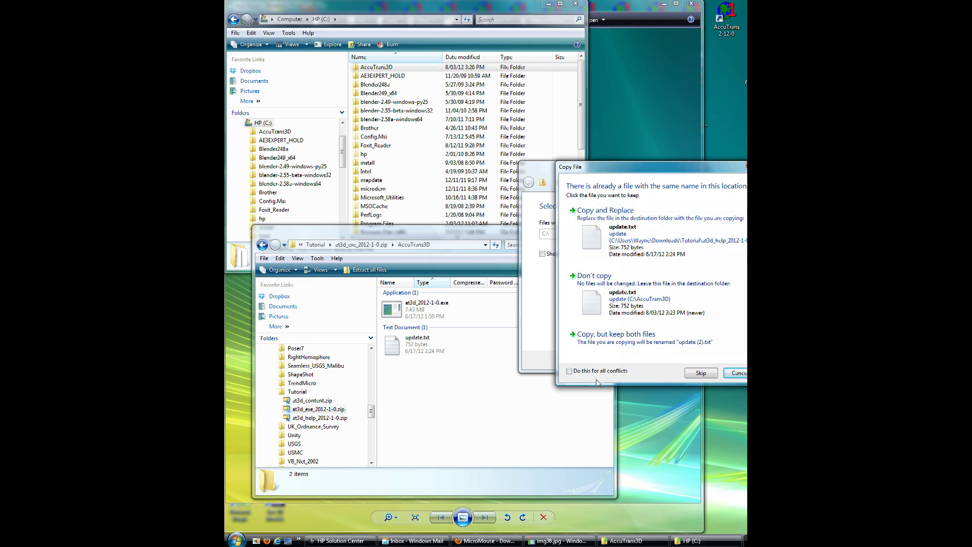
{"action": "left_click", "coordinate": [697, 375]}
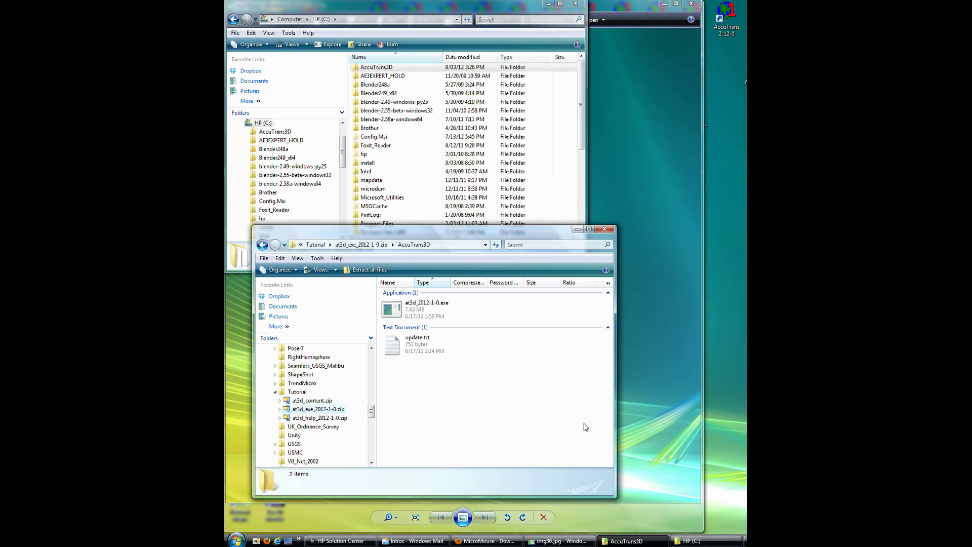
- Open the AccuTrans3D folder on the C: drive and check the files extracted from the help archive
{"action": "left_click", "coordinate": [348, 9]}
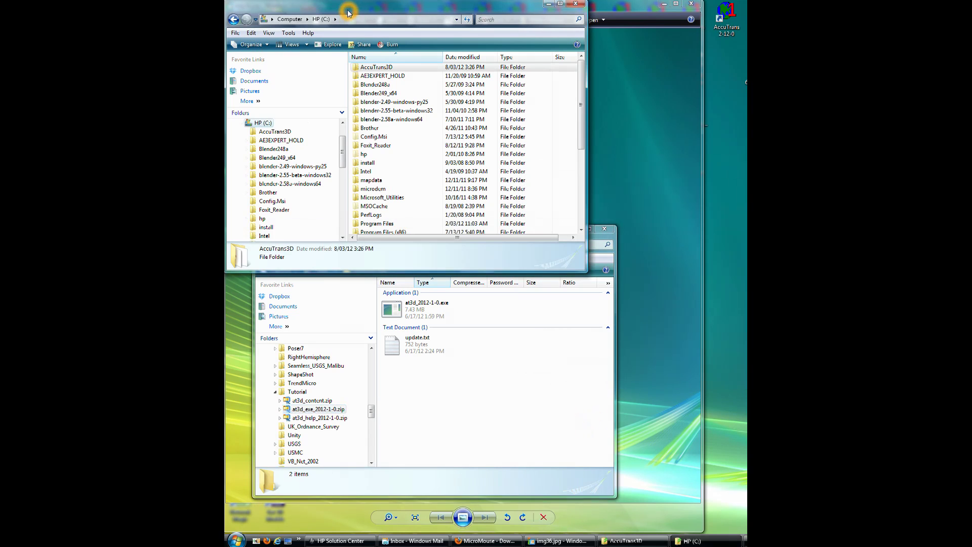
{"action": "left_click", "coordinate": [255, 132]}
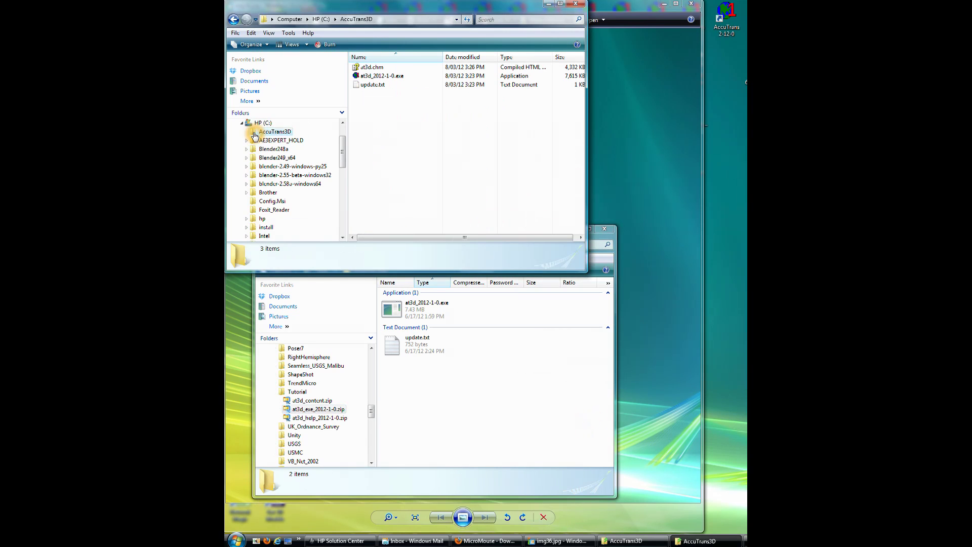
{"action": "left_click", "coordinate": [369, 106]}
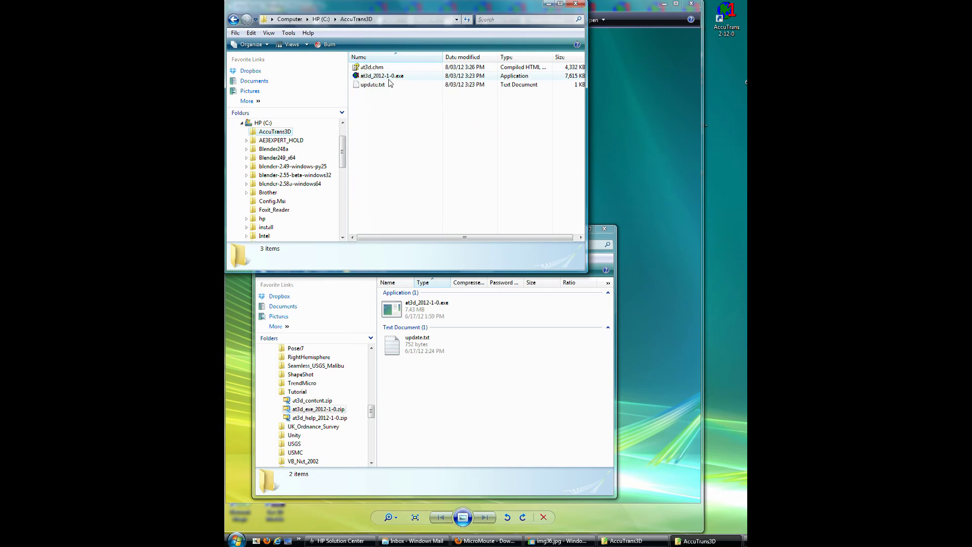
- Extract all of at3d_content.zip from the Tutorial folder to the root of the HP (C:) drive, merging it into the existing AccuTrans3D folder
{"action": "left_click", "coordinate": [616, 304]}
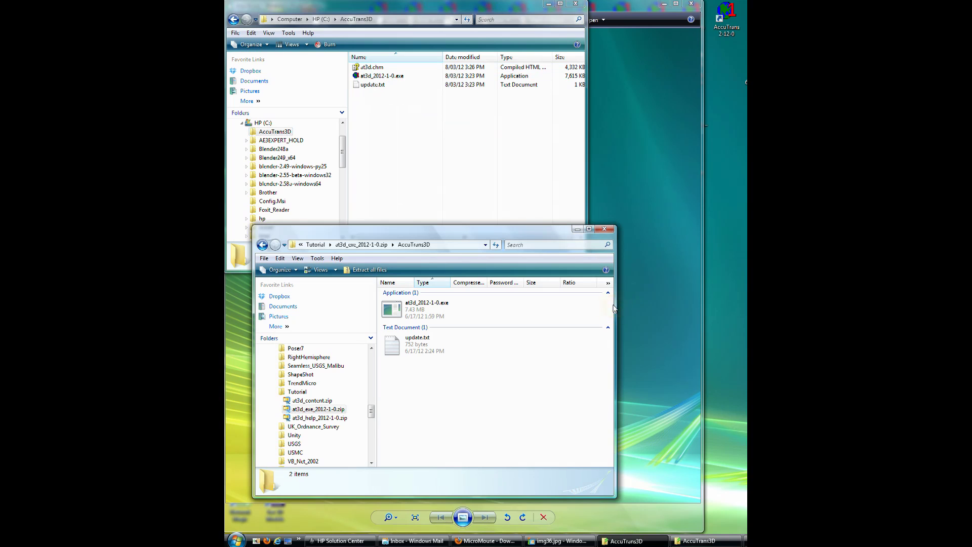
{"action": "left_click", "coordinate": [299, 401]}
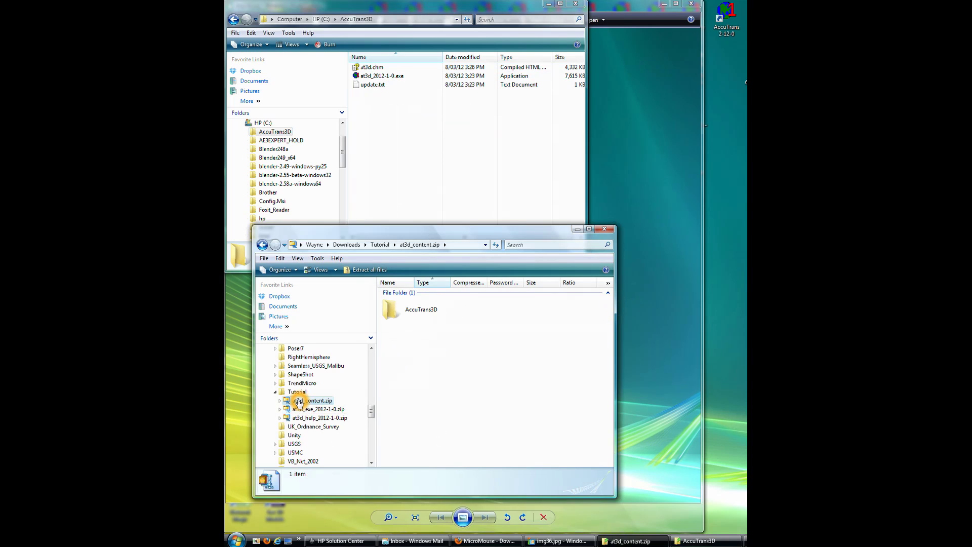
{"action": "right_click", "coordinate": [299, 401]}
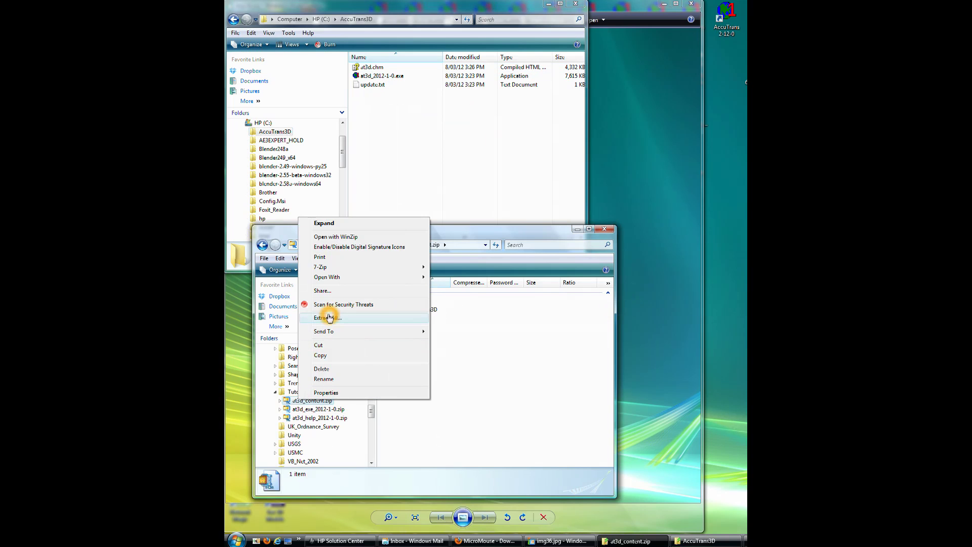
{"action": "left_click", "coordinate": [330, 318]}
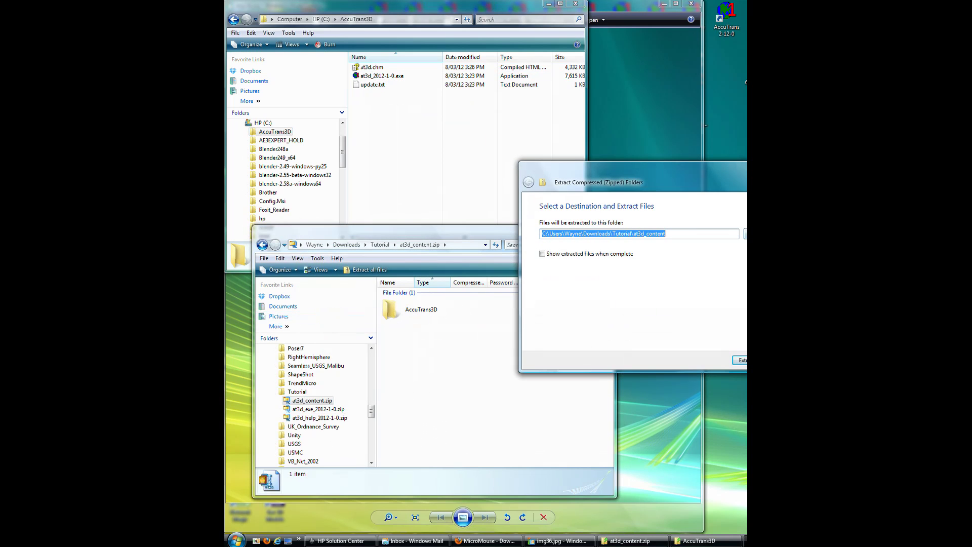
{"action": "left_click", "coordinate": [745, 234]}
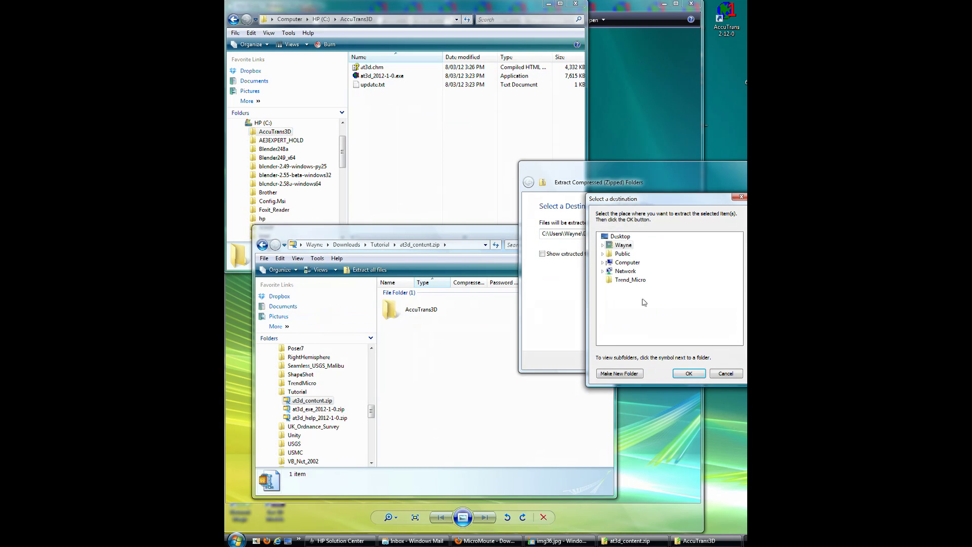
{"action": "left_click", "coordinate": [603, 262]}
{"action": "double_click", "coordinate": [628, 263]}
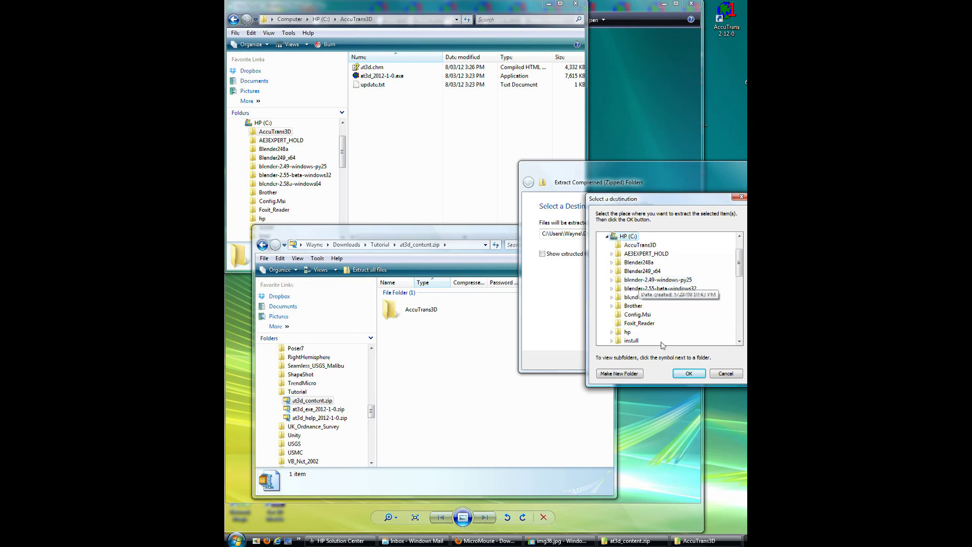
{"action": "left_click", "coordinate": [688, 374]}
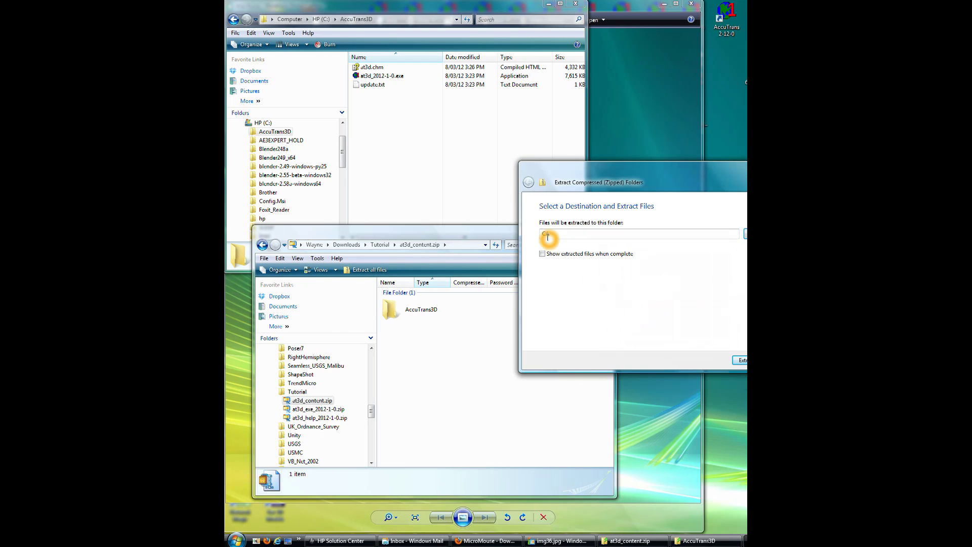
{"action": "left_click", "coordinate": [745, 361]}
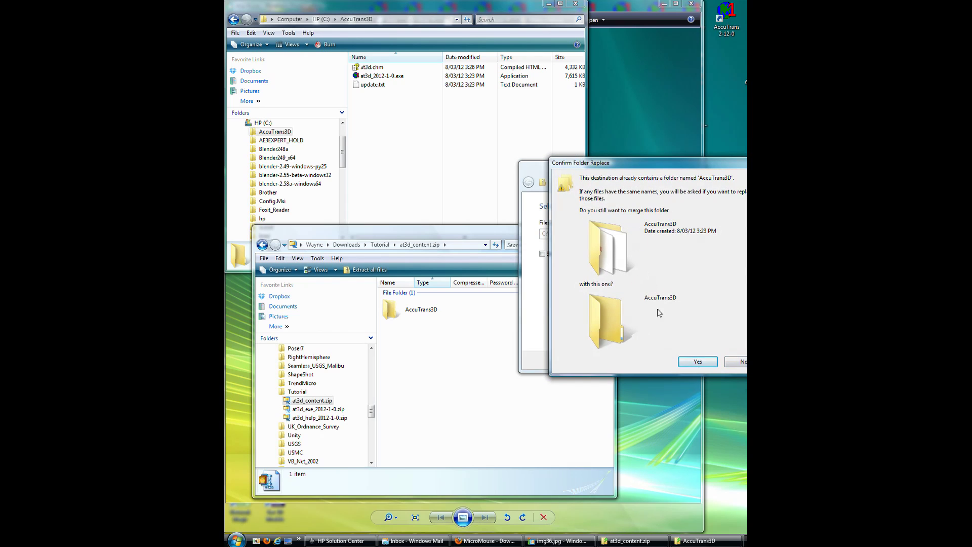
{"action": "left_click", "coordinate": [697, 361]}
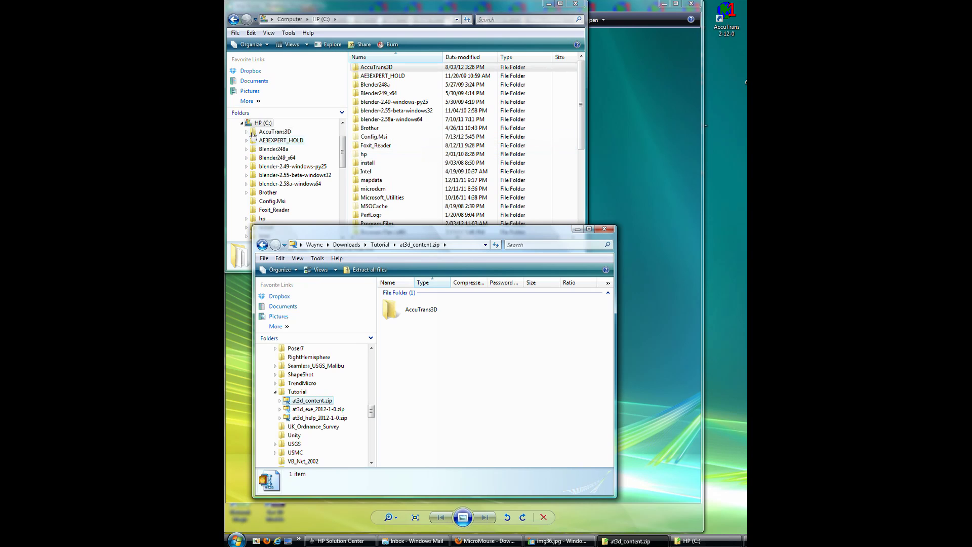
- Review the extracted contents of the AccuTrans3D folder on the C: drive and minimize the window showing at3d_content.zip
{"action": "left_click", "coordinate": [253, 132]}
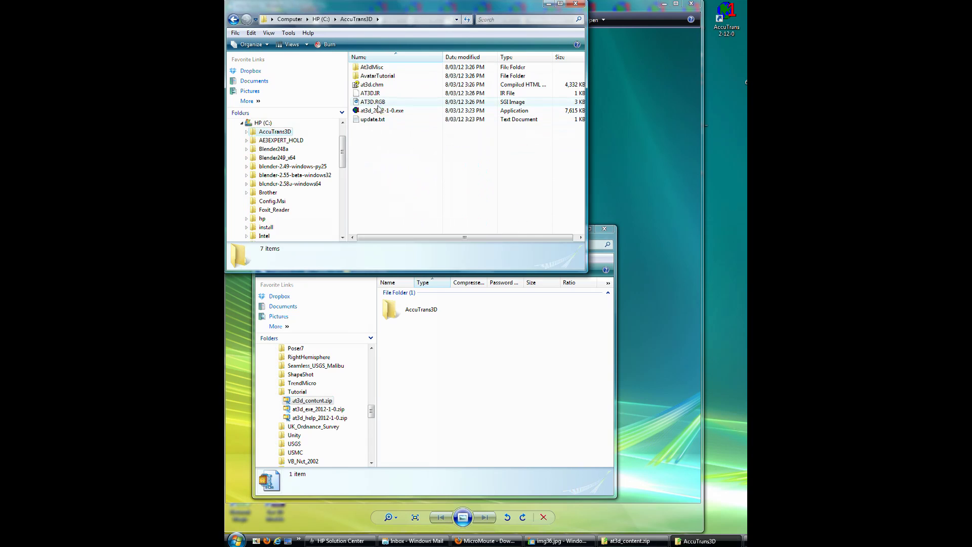
{"action": "left_click", "coordinate": [379, 105]}
{"action": "left_click", "coordinate": [614, 235]}
{"action": "left_click", "coordinate": [576, 231]}
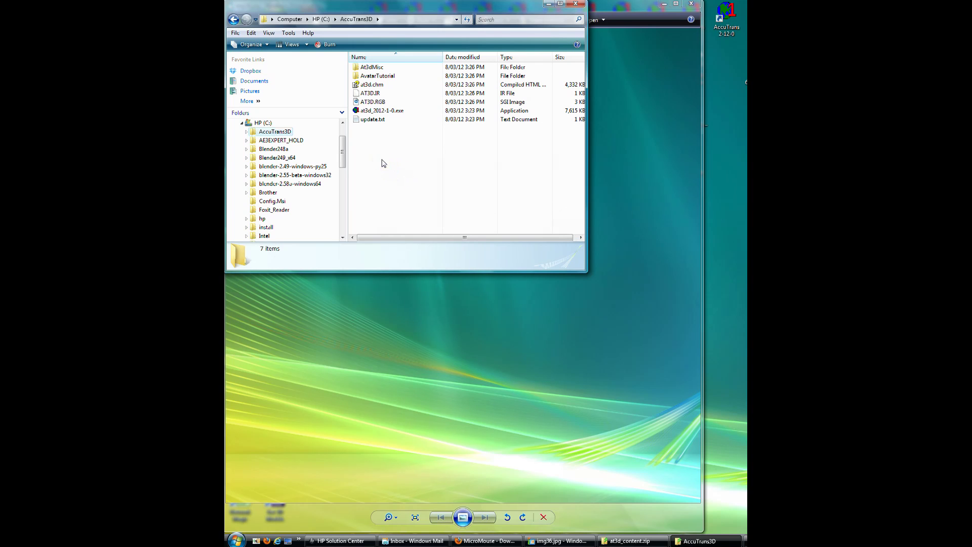
- Create a shortcut to at3d_2012-1-0.exe in the AccuTrans3D folder
{"action": "left_click", "coordinate": [374, 112]}
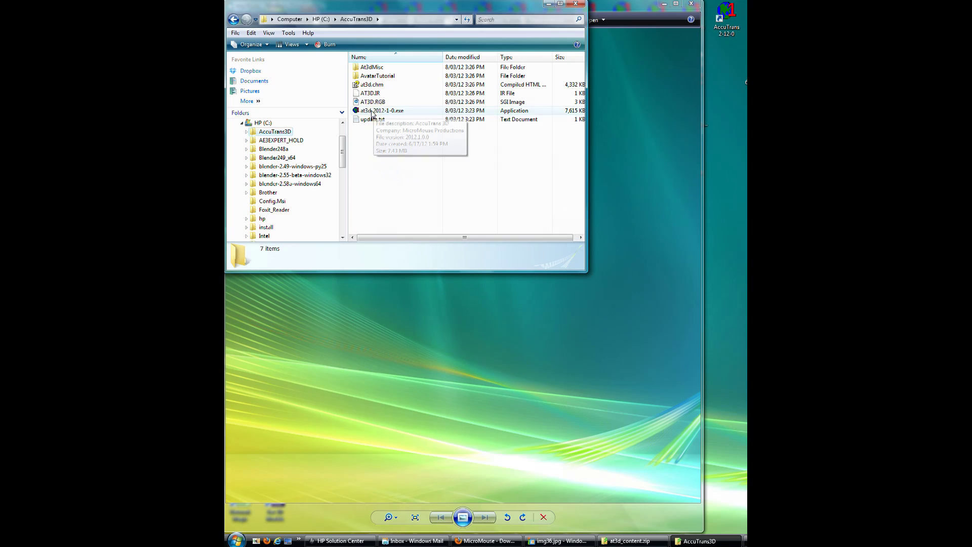
{"action": "left_click", "coordinate": [370, 114]}
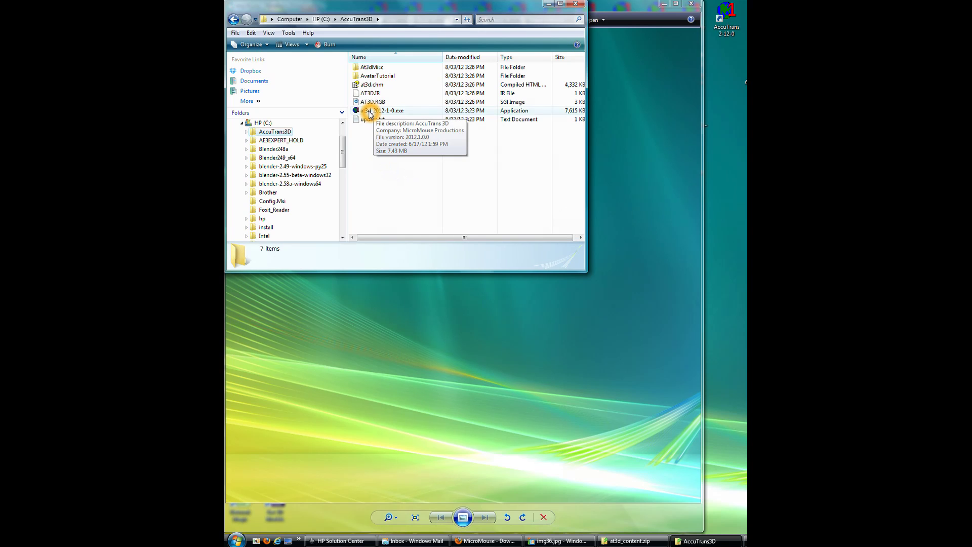
{"action": "right_click", "coordinate": [370, 113]}
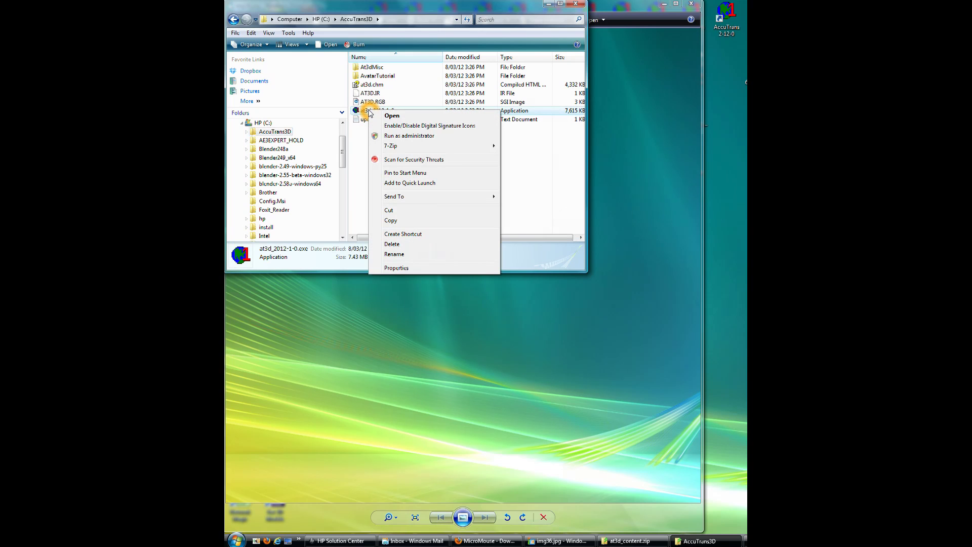
{"action": "left_click", "coordinate": [403, 234]}
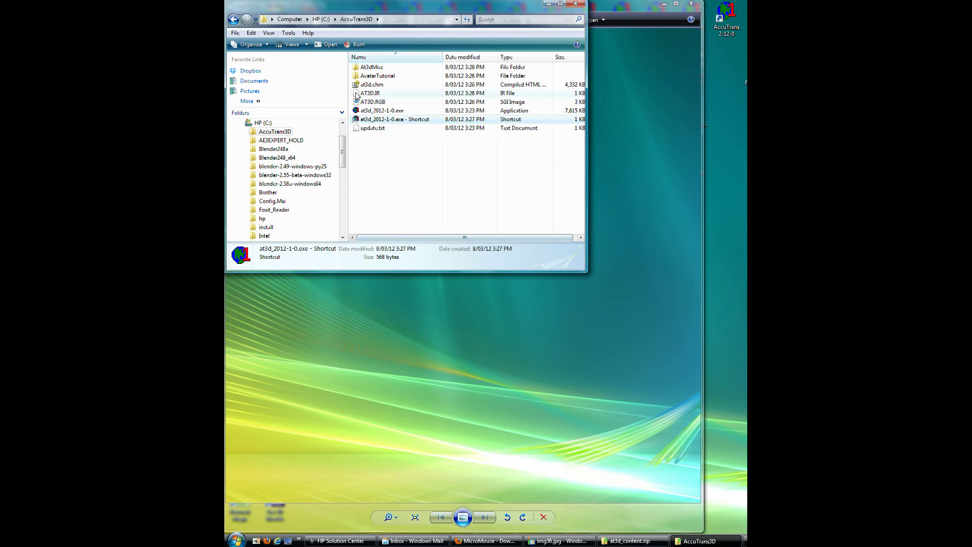
- Move the at3d_2012-1-0.exe shortcut from the AccuTrans3D folder to the desktop by cutting and pasting it
{"action": "left_click", "coordinate": [376, 122]}
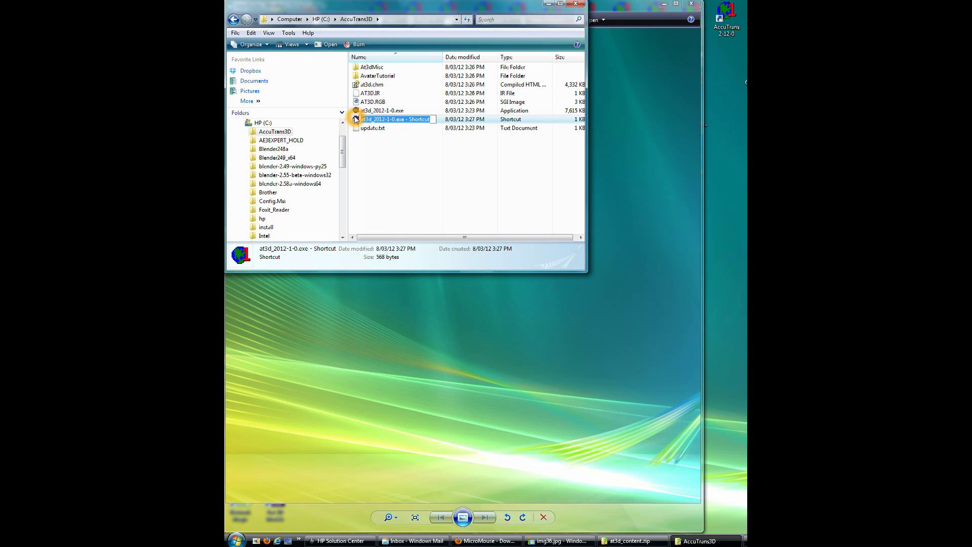
{"action": "left_click", "coordinate": [356, 120]}
{"action": "left_click", "coordinate": [356, 120]}
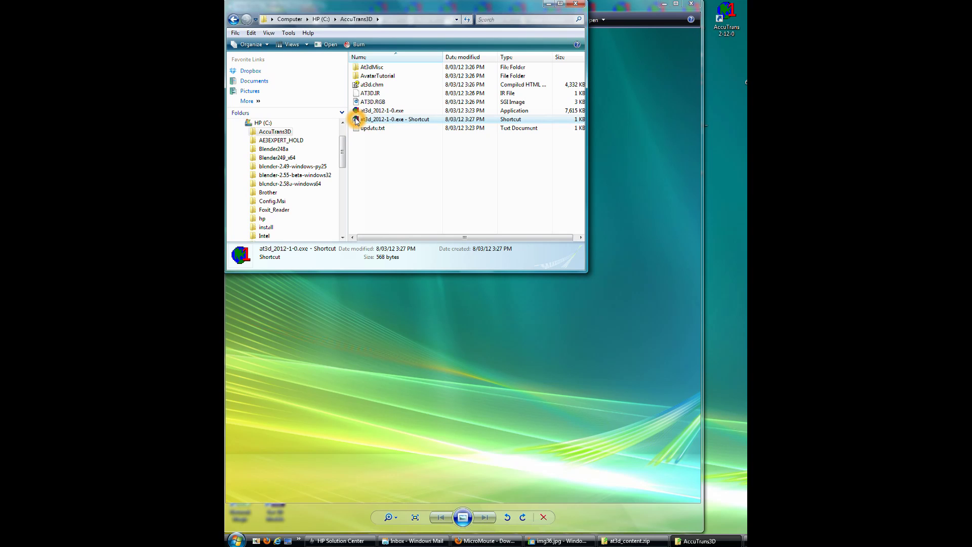
{"action": "right_click", "coordinate": [356, 121]}
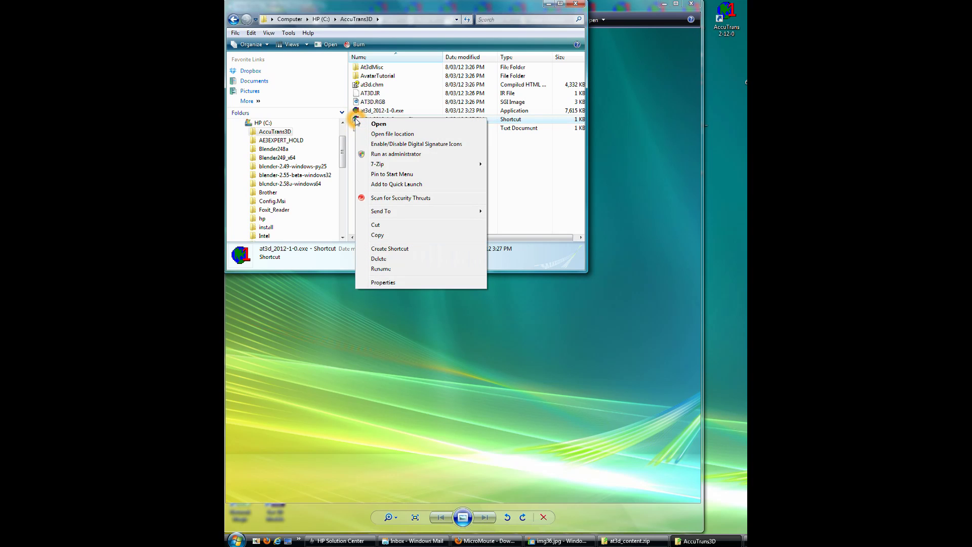
{"action": "left_click", "coordinate": [380, 226]}
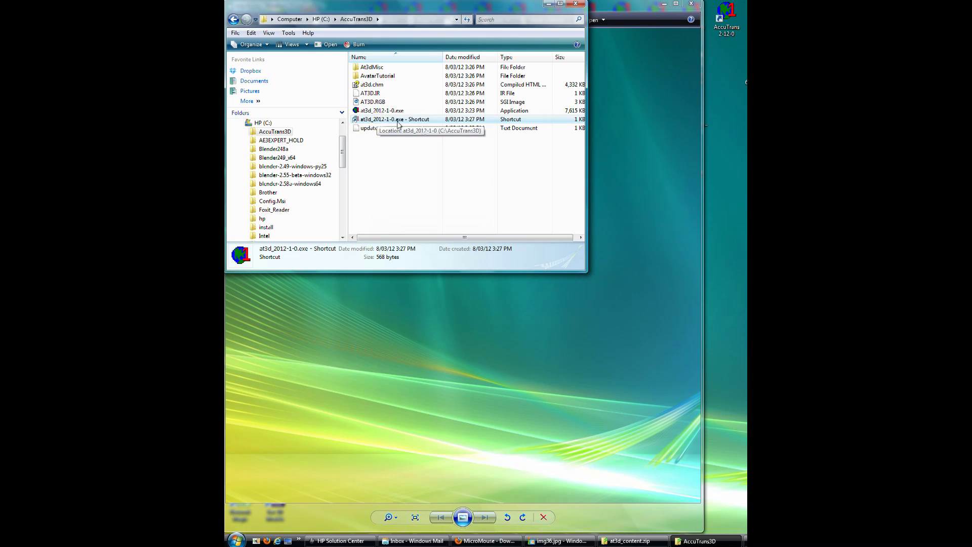
{"action": "left_click", "coordinate": [720, 173]}
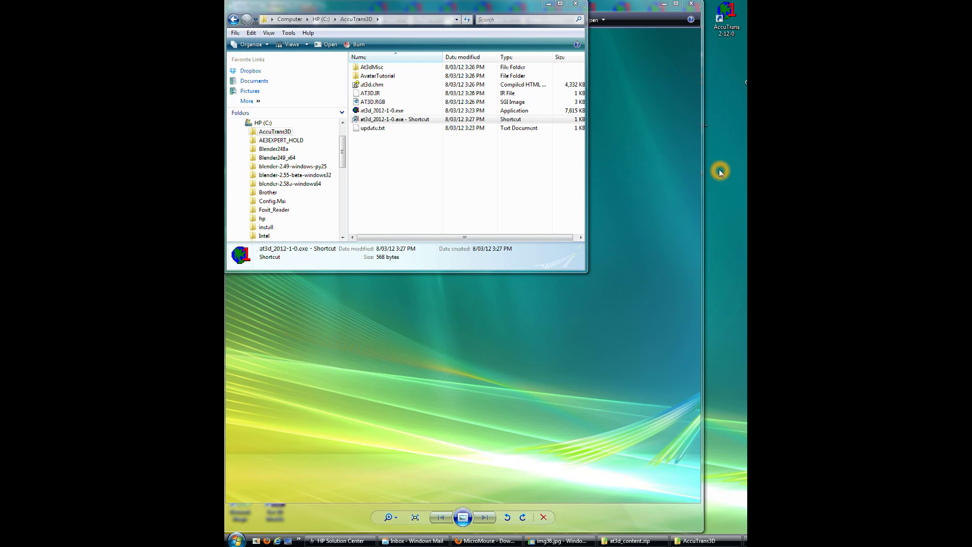
{"action": "right_click", "coordinate": [720, 171]}
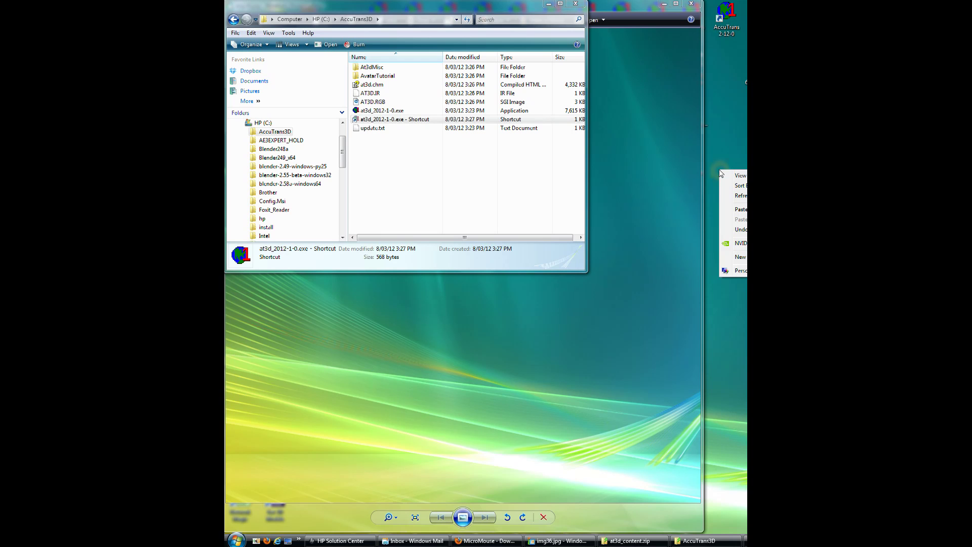
{"action": "left_click", "coordinate": [738, 209]}
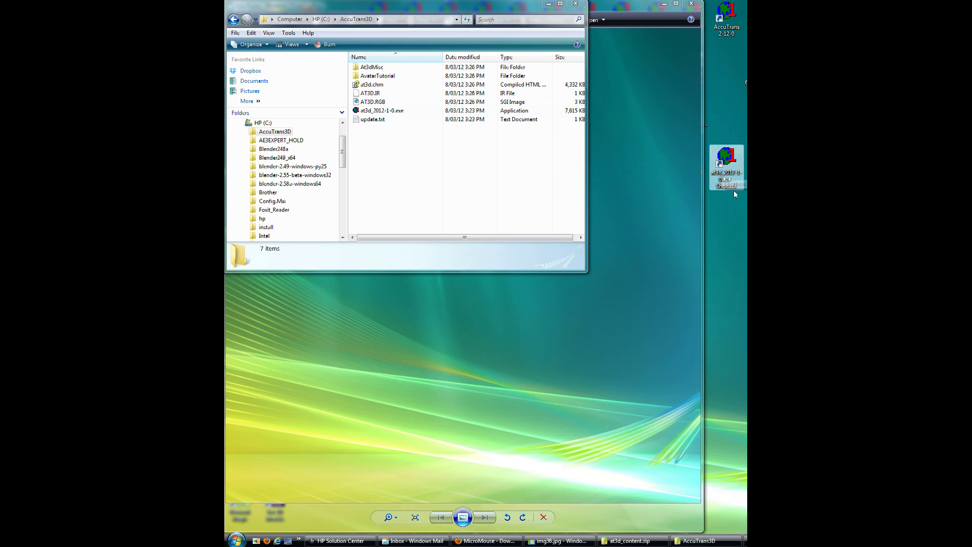
- Launch AccuTrans 3D from the new desktop shortcut, turning off the security prompt for this file and allowing it to run
{"action": "left_click", "coordinate": [731, 168]}
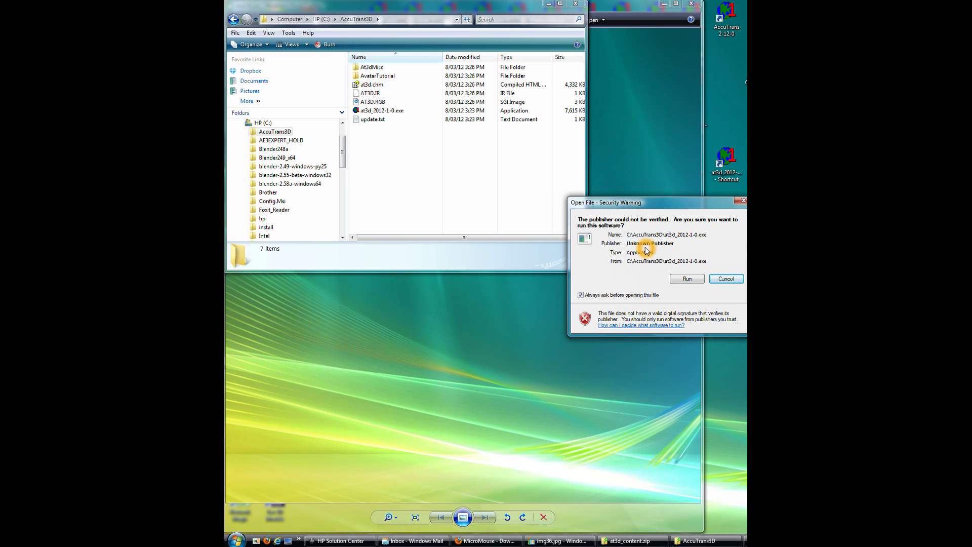
{"action": "left_click", "coordinate": [582, 295]}
{"action": "left_click", "coordinate": [684, 279]}
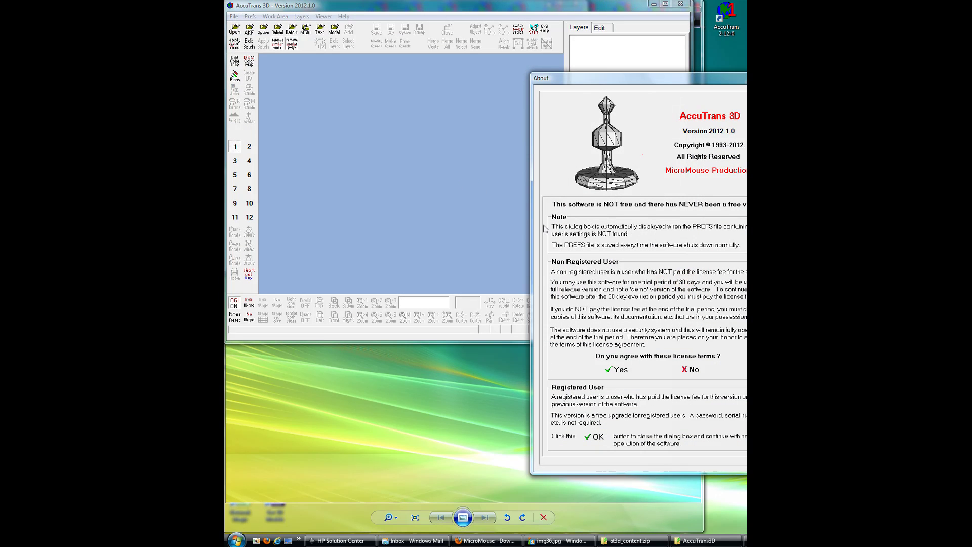
- Reposition the About dialog, continue as a registered user, and dismiss the Modify Toolbars notice
{"action": "left_click_drag", "start_coordinate": [580, 80], "coordinate": [462, 70]}
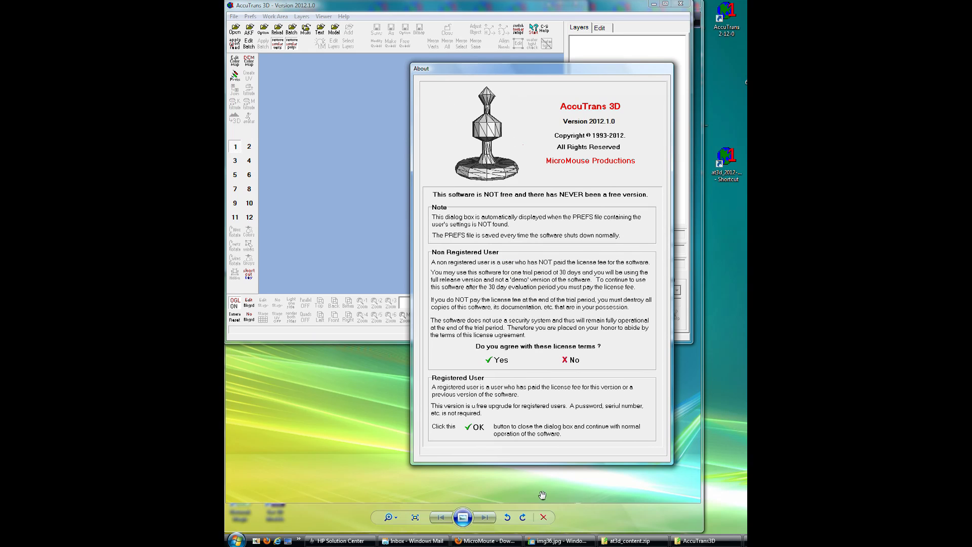
{"action": "left_click", "coordinate": [480, 430]}
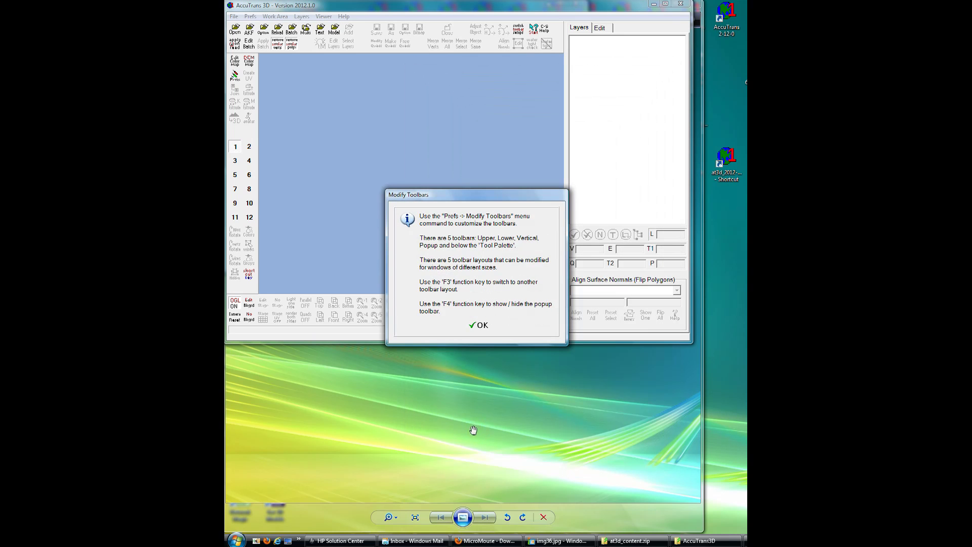
{"action": "left_click", "coordinate": [417, 208]}
{"action": "left_click", "coordinate": [425, 203]}
{"action": "left_click", "coordinate": [432, 213]}
{"action": "left_click", "coordinate": [432, 213]}
{"action": "left_click", "coordinate": [477, 326]}
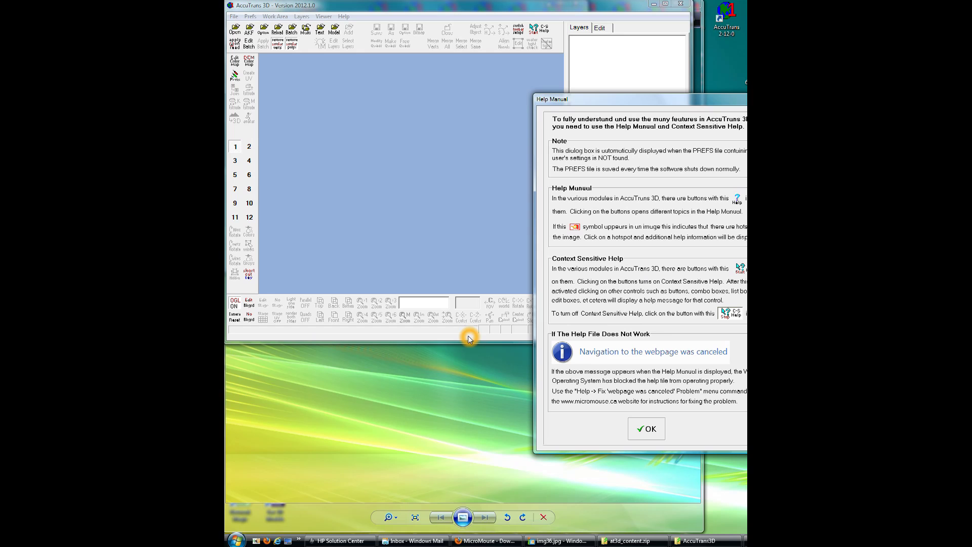
- Read through the Help Manual notice, including the section on the help file not working, and dismiss it
{"action": "left_click", "coordinate": [559, 233]}
{"action": "left_click", "coordinate": [571, 133]}
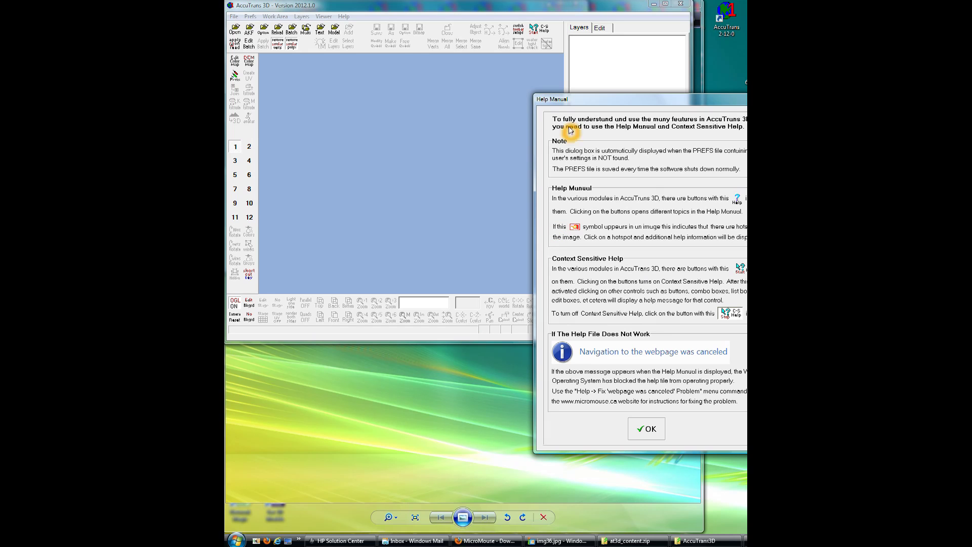
{"action": "left_click", "coordinate": [593, 135]}
{"action": "left_click", "coordinate": [603, 307]}
{"action": "left_click", "coordinate": [591, 295]}
{"action": "left_click", "coordinate": [624, 355]}
{"action": "left_click", "coordinate": [650, 429]}
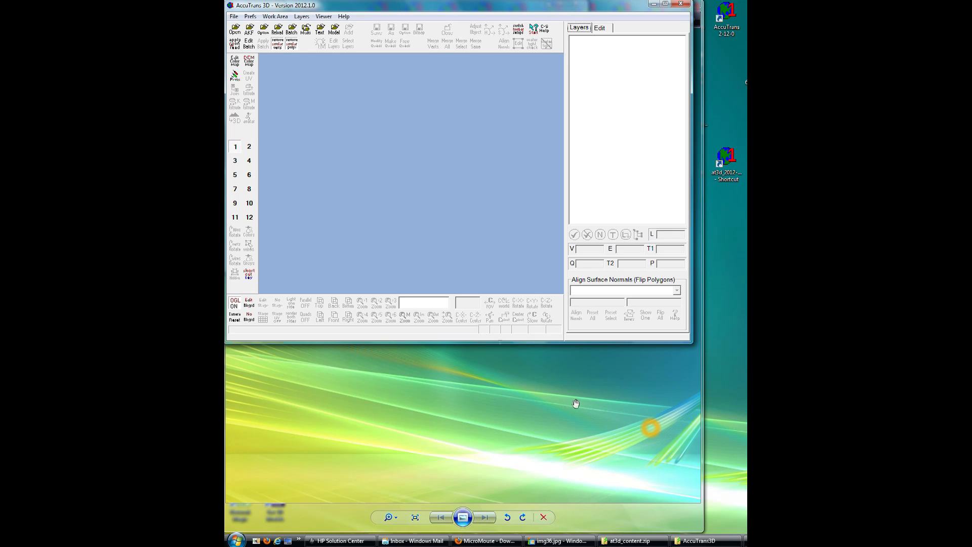
- Start opening a model file and browse to the NASA\Apollo_Soyuz folder on the Stuff (S:) drive
{"action": "left_click", "coordinate": [393, 147]}
{"action": "left_click", "coordinate": [235, 30]}
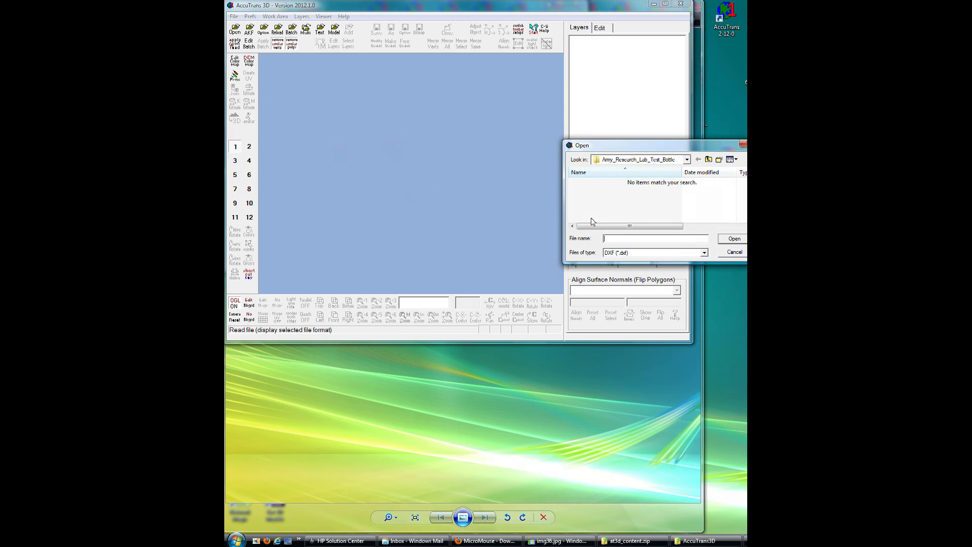
{"action": "left_click", "coordinate": [687, 160]}
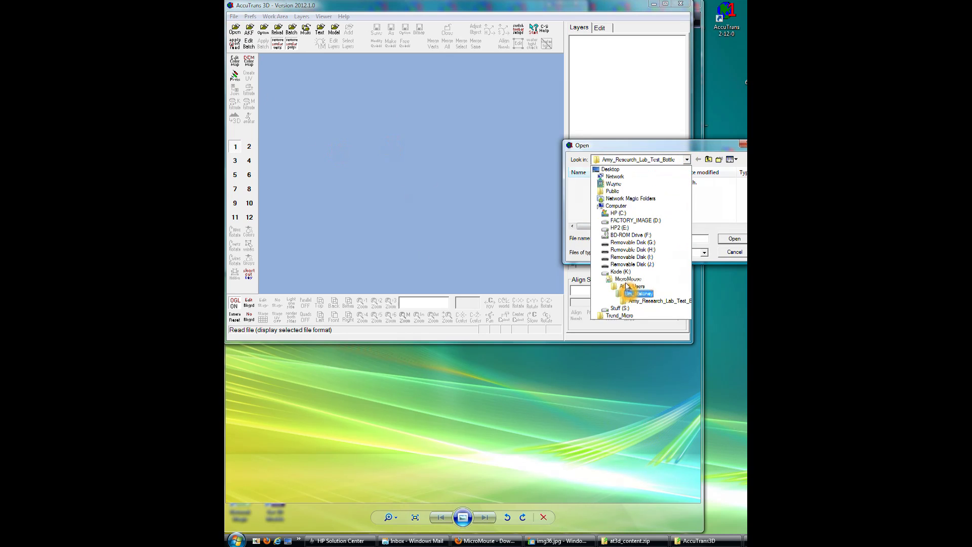
{"action": "left_click", "coordinate": [619, 308]}
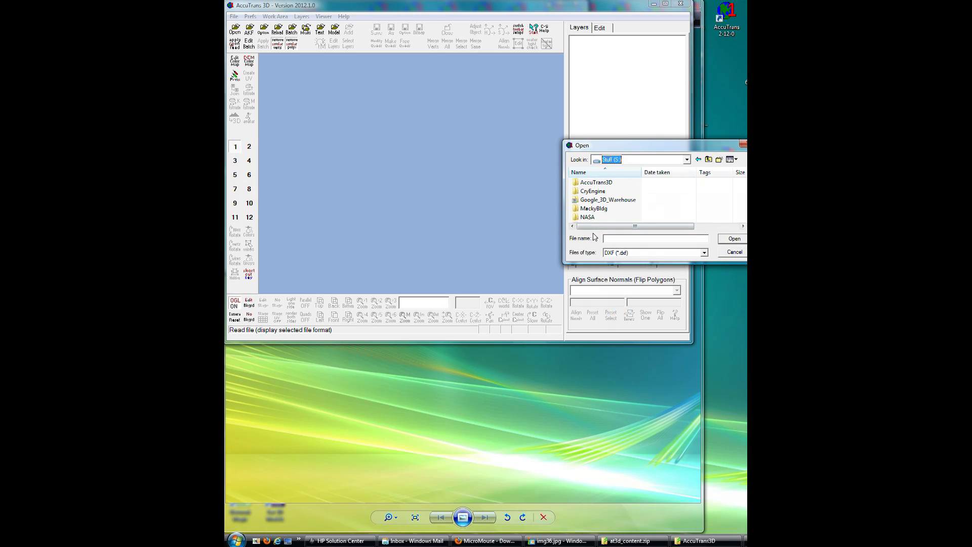
{"action": "scroll", "coordinate": [653, 199], "scroll_direction": "down", "scroll_amount": 1}
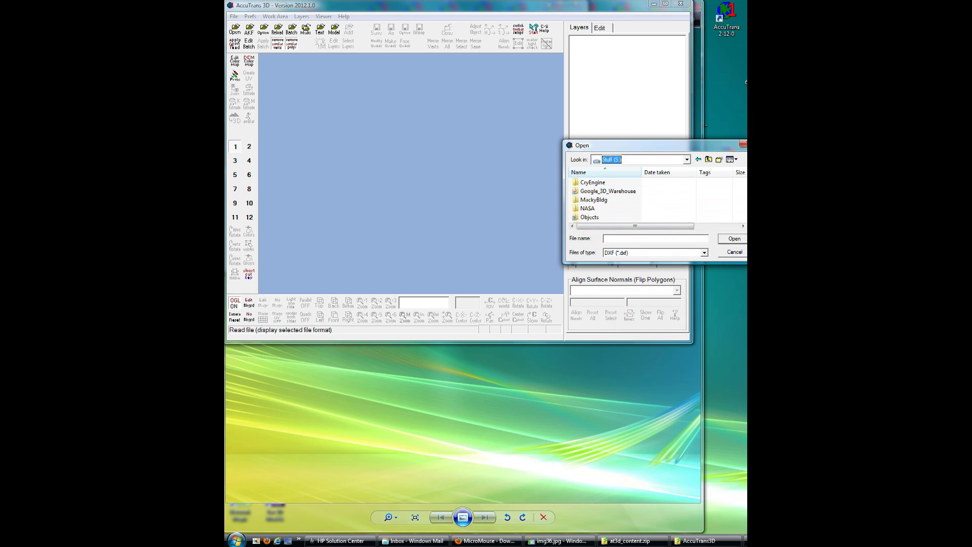
{"action": "scroll", "coordinate": [653, 200], "scroll_direction": "down", "scroll_amount": 2}
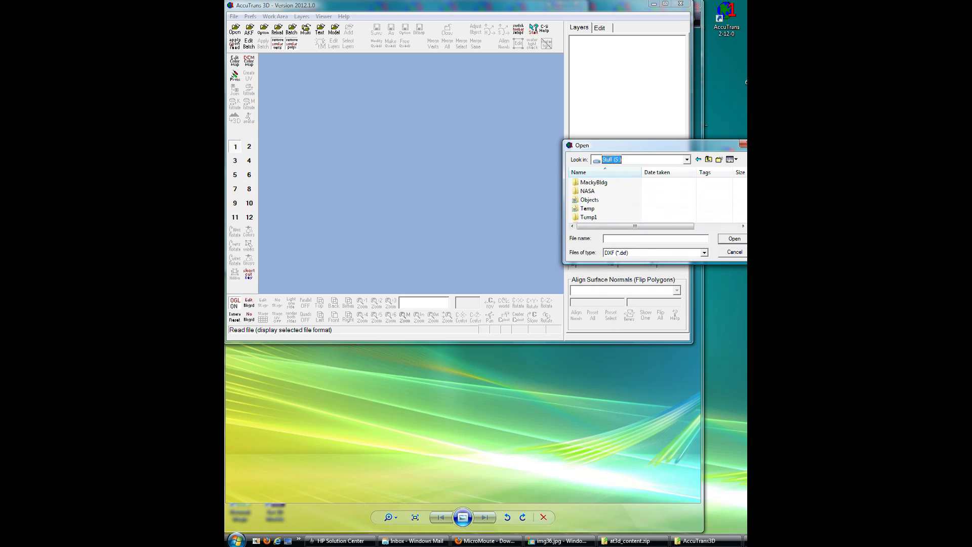
{"action": "double_click", "coordinate": [588, 191]}
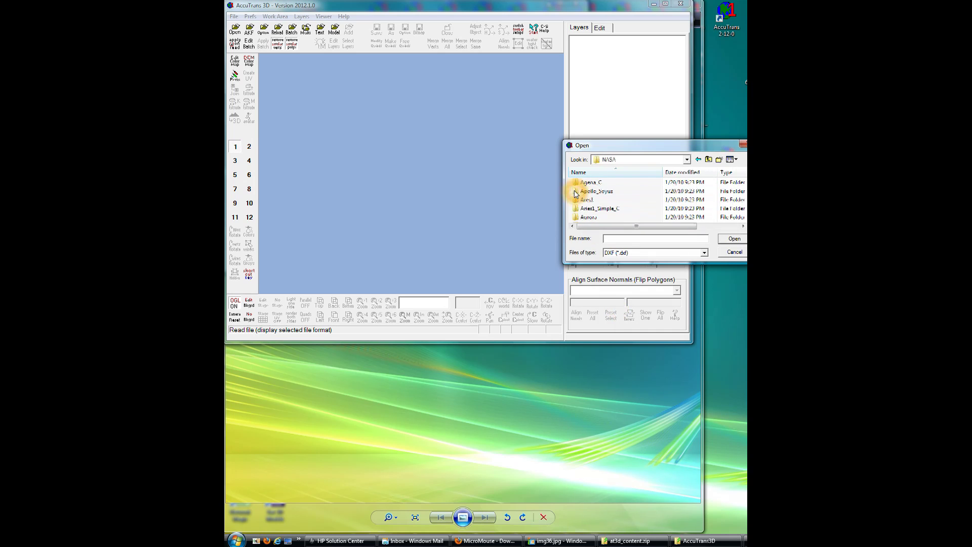
{"action": "double_click", "coordinate": [583, 191]}
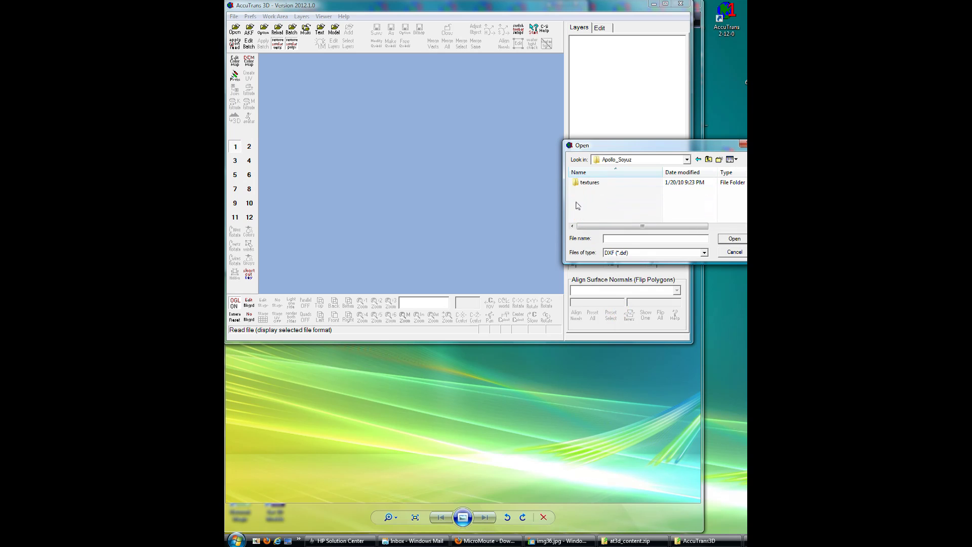
- Show All Known Formats, open apollo_soyuz_carbajal.3ds and decline the search for the missing texture file
{"action": "left_click", "coordinate": [704, 253]}
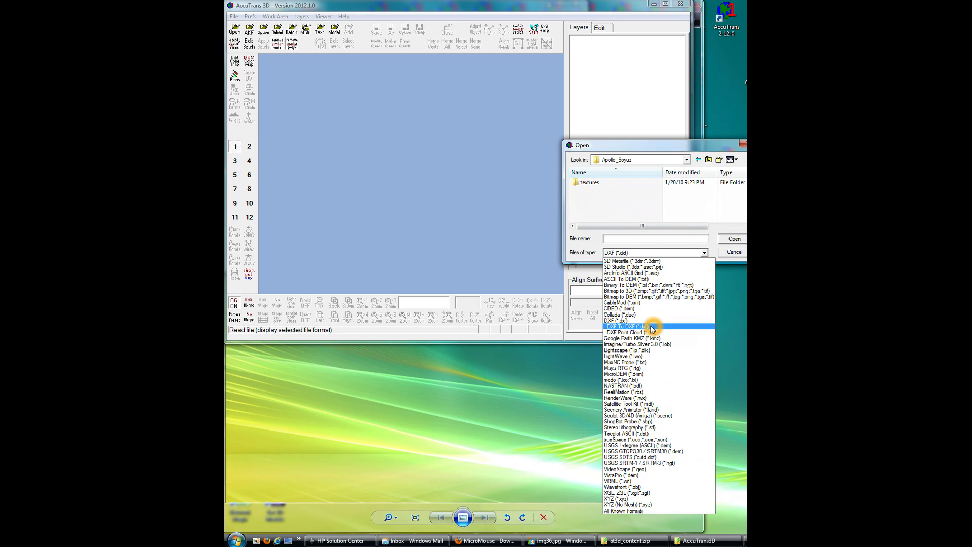
{"action": "left_click", "coordinate": [633, 511]}
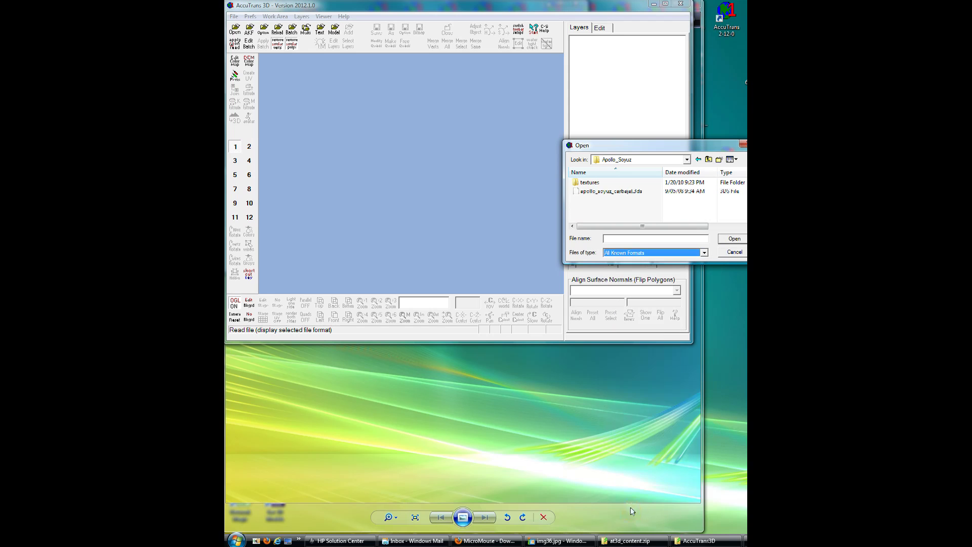
{"action": "left_click", "coordinate": [593, 193]}
{"action": "left_click", "coordinate": [734, 239]}
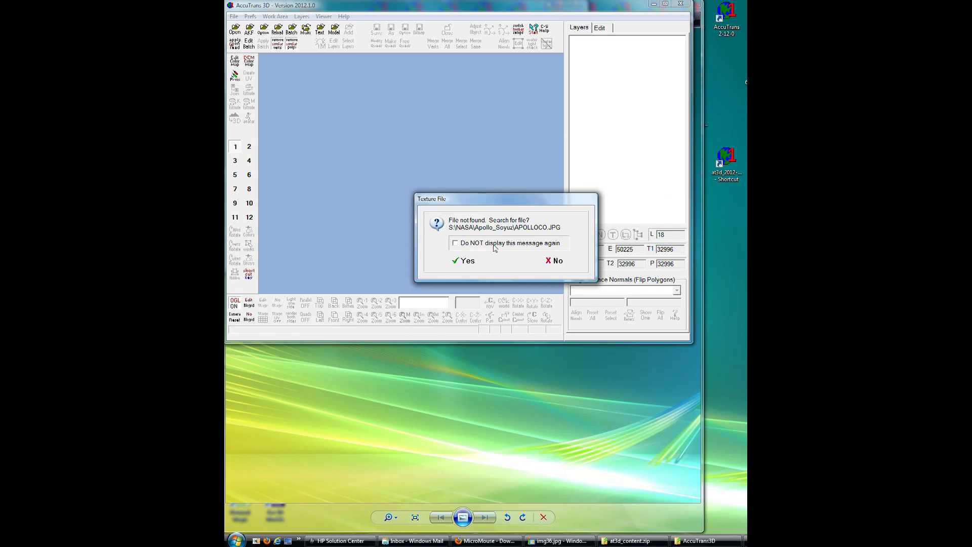
{"action": "left_click", "coordinate": [553, 261]}
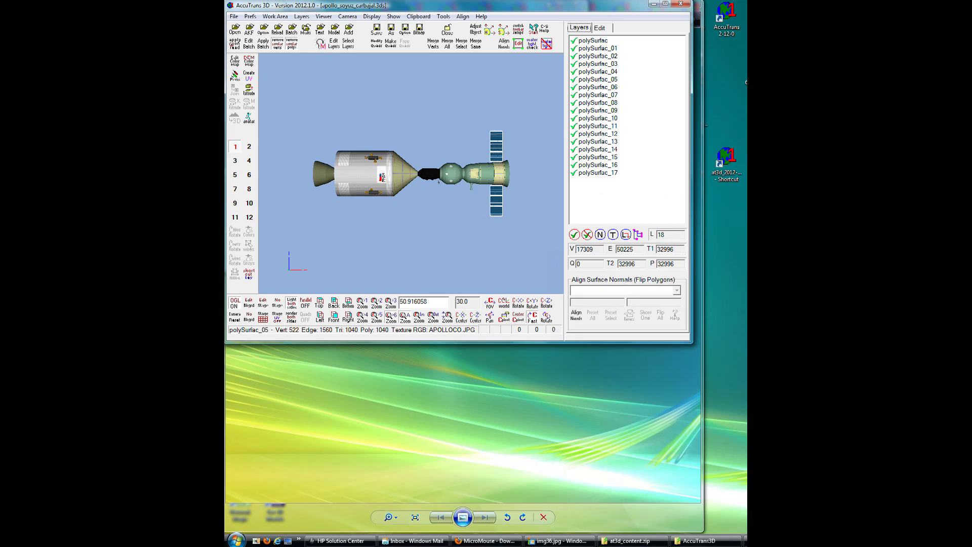
- Orbit and zoom in on the loaded spacecraft, and look over the AccuTrans3D folder's contents before minimizing it
{"action": "left_click_drag", "start_coordinate": [436, 172], "coordinate": [370, 187]}
{"action": "scroll", "coordinate": [457, 147], "scroll_direction": "up", "scroll_amount": 3}
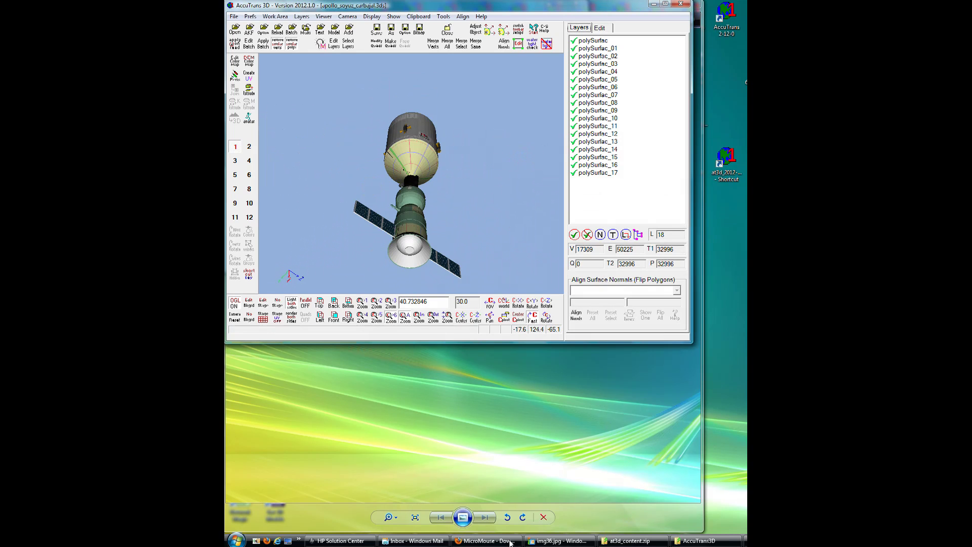
{"action": "left_click", "coordinate": [704, 542]}
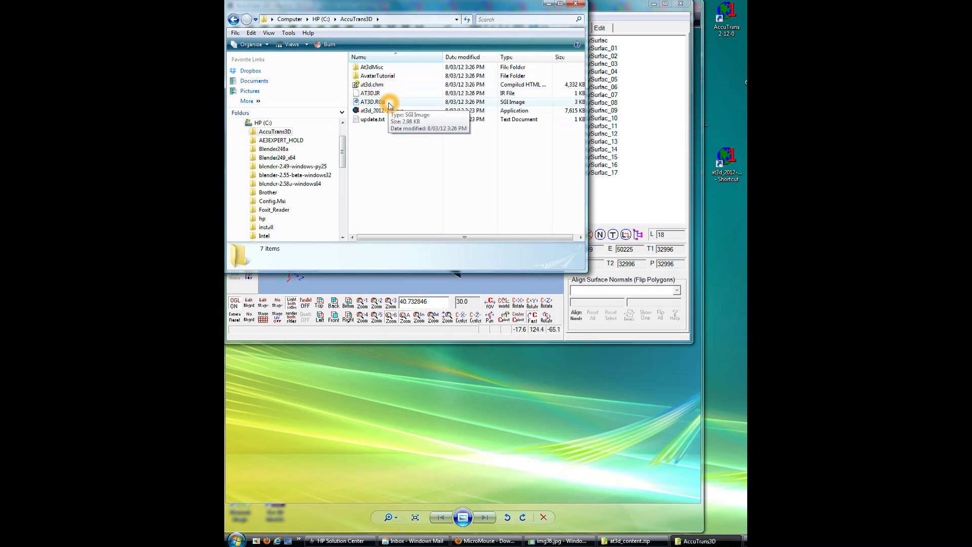
{"action": "left_click", "coordinate": [547, 5]}
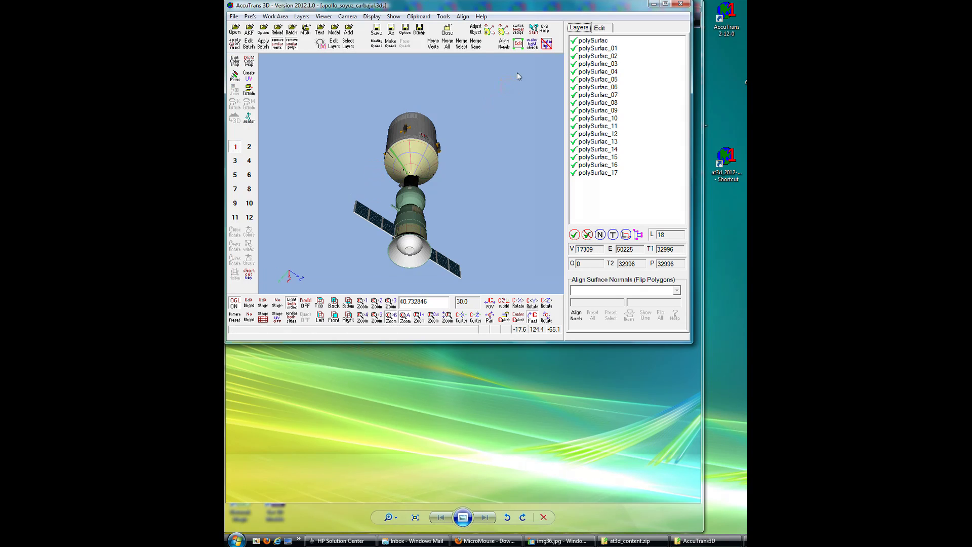
- Try the context-sensitive help on the Edit Layers command, close the help window and turn context-sensitive help off
{"action": "left_click", "coordinate": [510, 91]}
{"action": "left_click", "coordinate": [539, 30]}
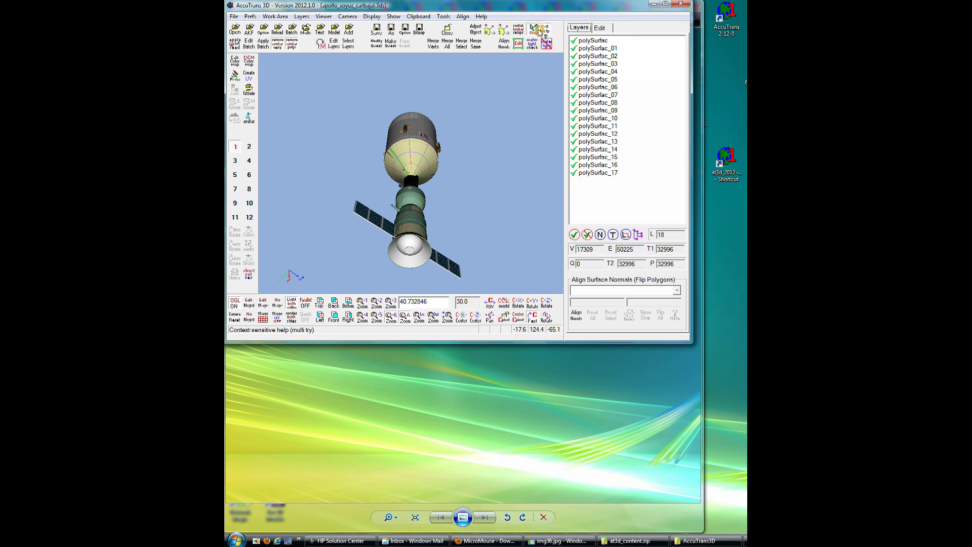
{"action": "left_click", "coordinate": [334, 45]}
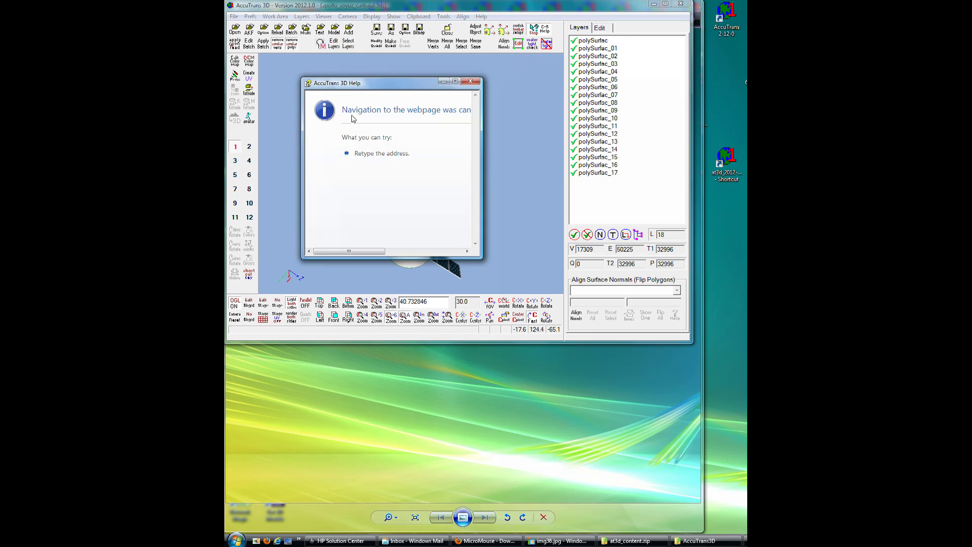
{"action": "left_click", "coordinate": [355, 120]}
{"action": "left_click", "coordinate": [386, 122]}
{"action": "left_click", "coordinate": [445, 118]}
{"action": "left_click", "coordinate": [471, 83]}
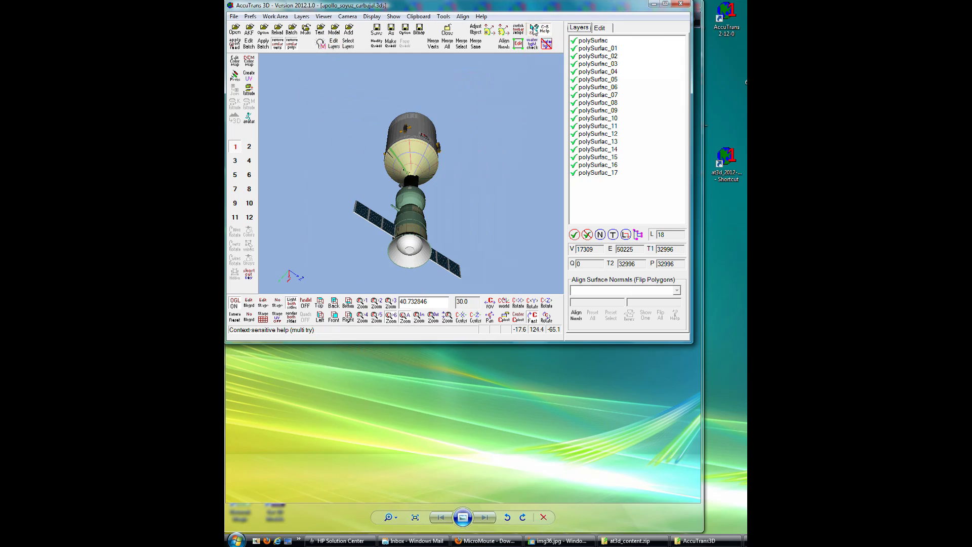
{"action": "left_click", "coordinate": [532, 30]}
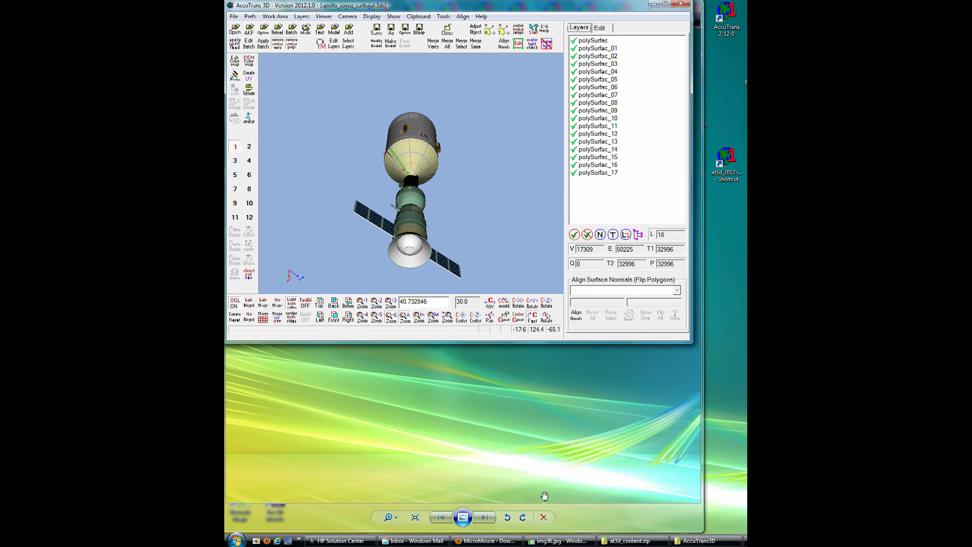
- Bring the AccuTrans3D folder window to the front and move it below the model's main body
{"action": "left_click", "coordinate": [630, 541]}
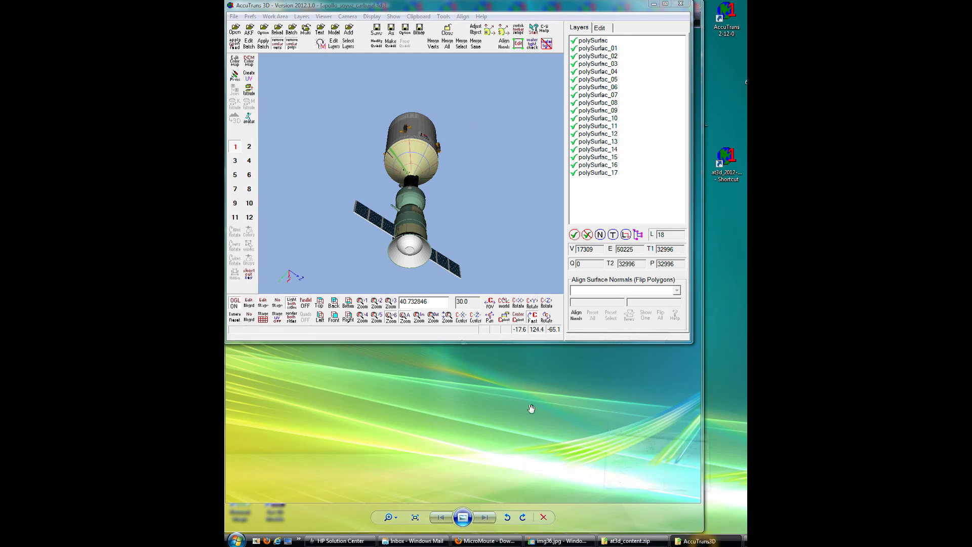
{"action": "left_click_drag", "start_coordinate": [365, 4], "coordinate": [388, 227]}
{"action": "left_click", "coordinate": [359, 232]}
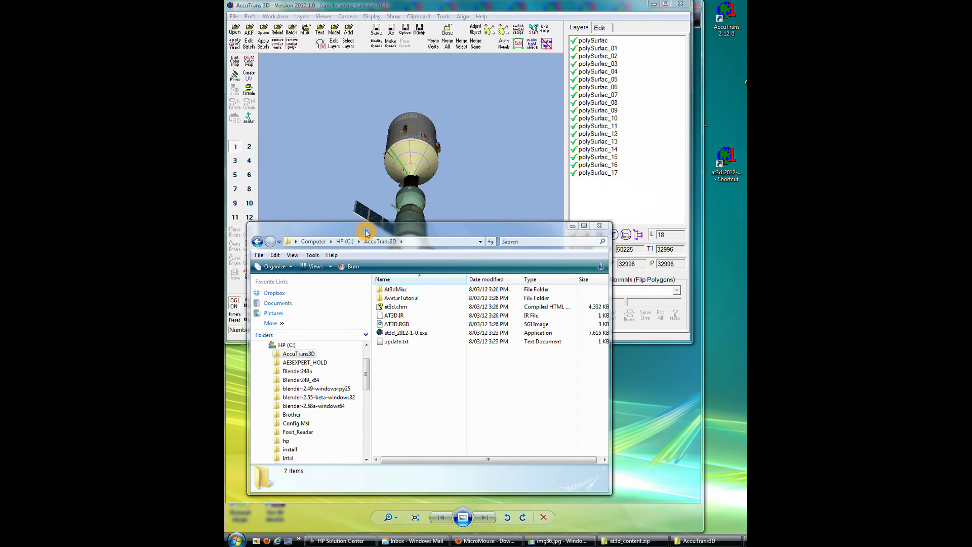
{"action": "left_click_drag", "start_coordinate": [367, 233], "coordinate": [398, 265]}
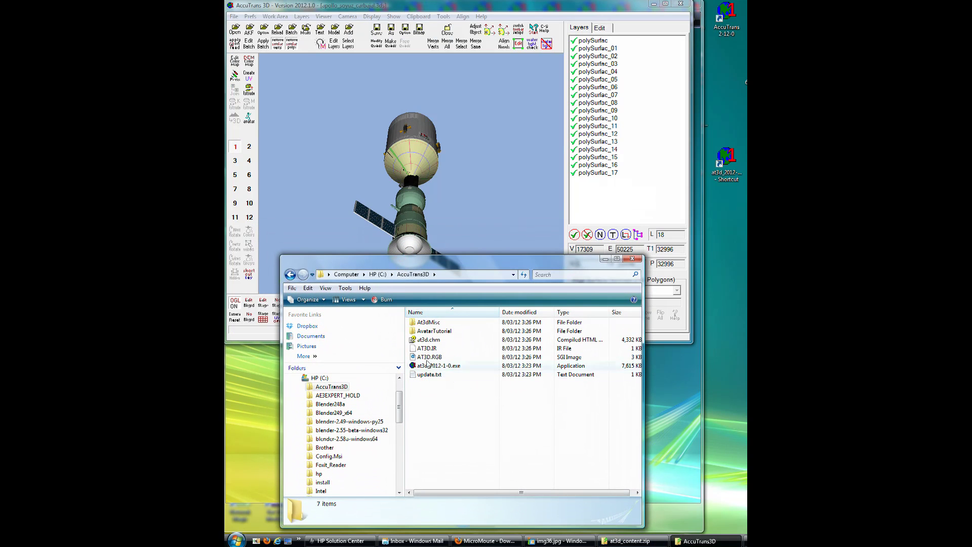
- Unblock the at3d.chm help file in its properties, apply the change and close the properties dialog
{"action": "double_click", "coordinate": [430, 342]}
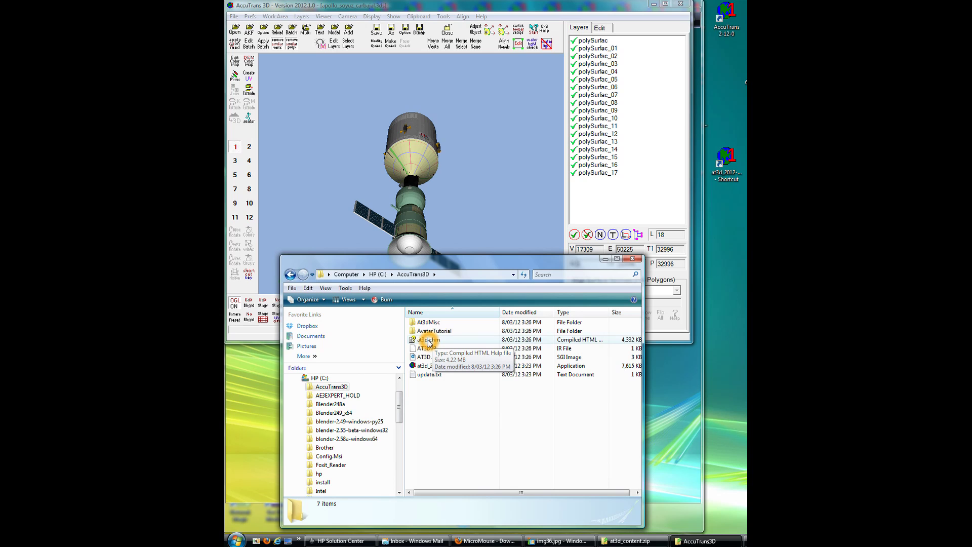
{"action": "right_click", "coordinate": [430, 343]}
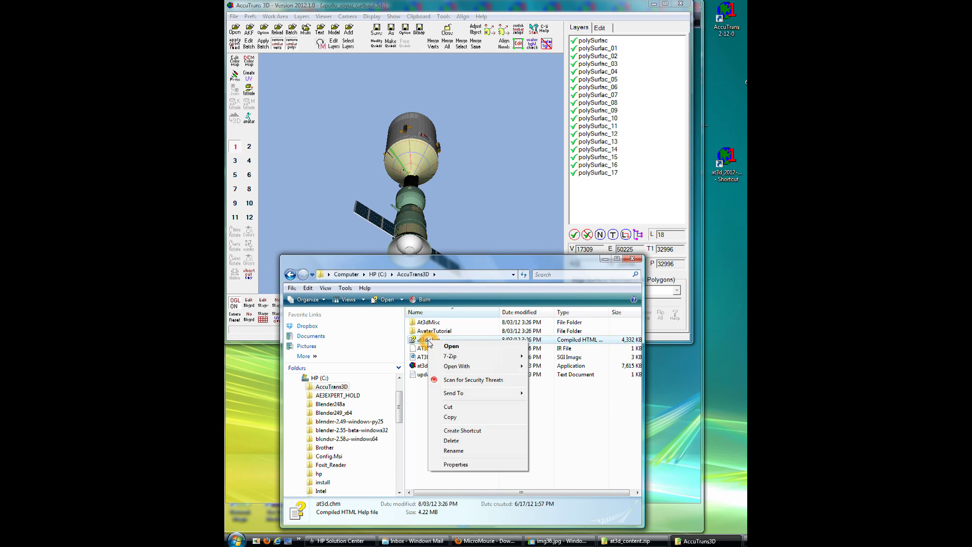
{"action": "left_click", "coordinate": [451, 467]}
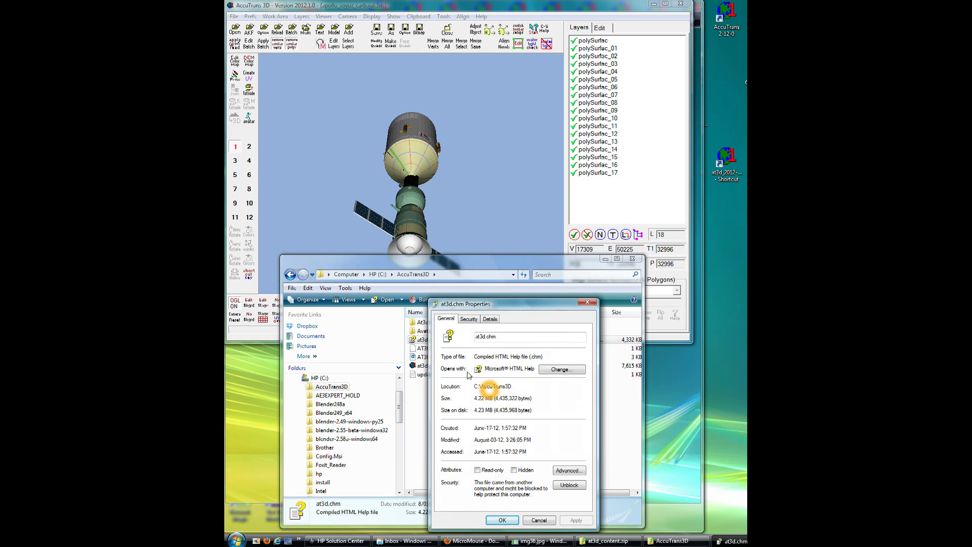
{"action": "left_click", "coordinate": [570, 486]}
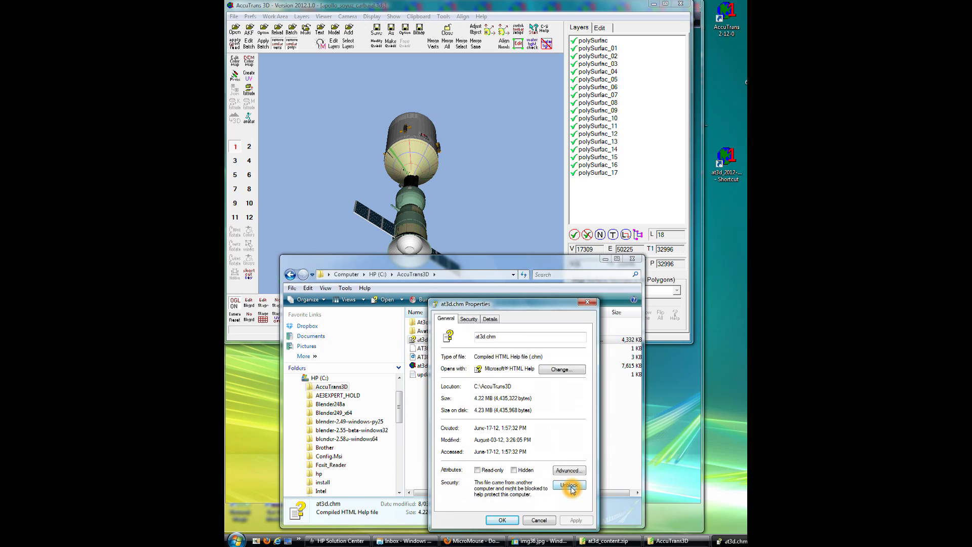
{"action": "left_click", "coordinate": [534, 500]}
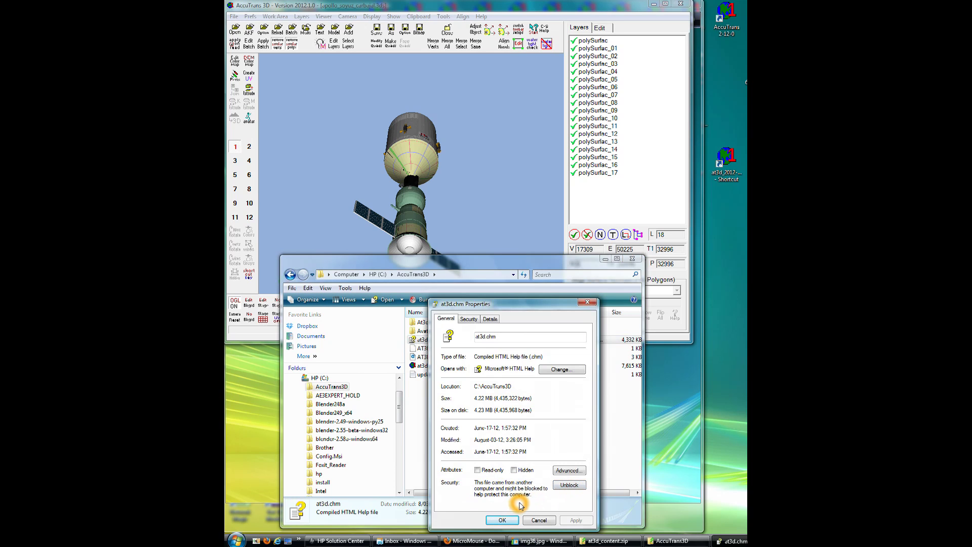
{"action": "left_click", "coordinate": [531, 502]}
{"action": "left_click", "coordinate": [565, 487]}
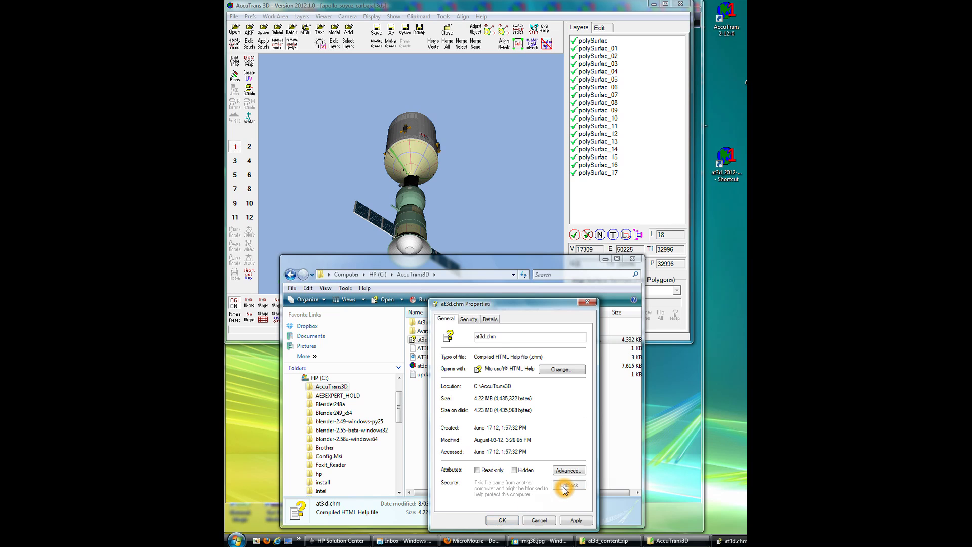
{"action": "left_click", "coordinate": [577, 522]}
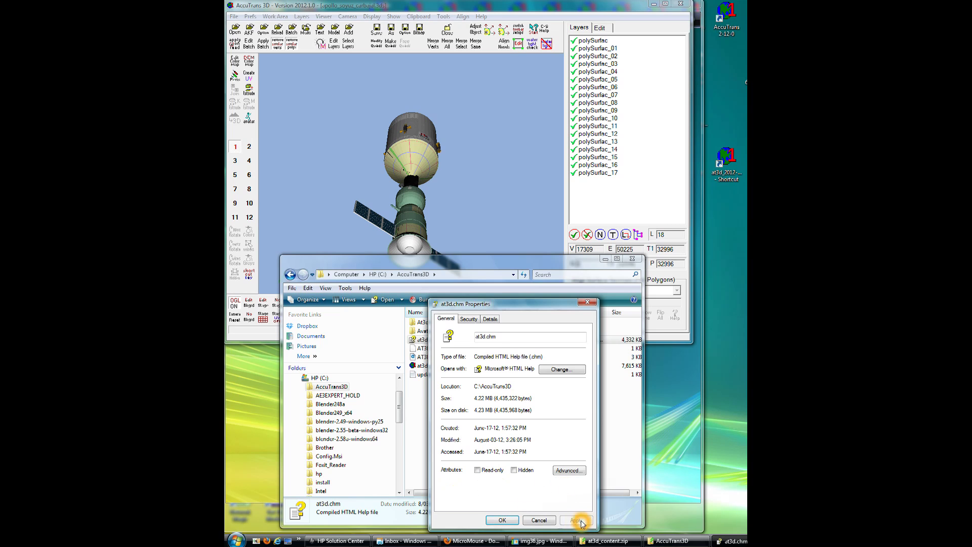
{"action": "left_click", "coordinate": [502, 520]}
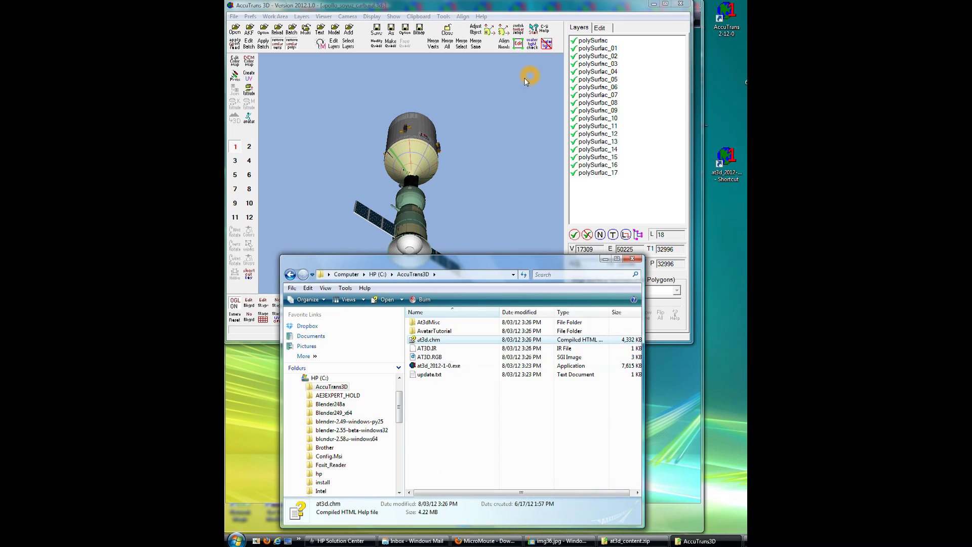
- Return to AccuTrans 3D, display the context-sensitive help for Merge Verts and turn context-sensitive help off
{"action": "left_click", "coordinate": [555, 19]}
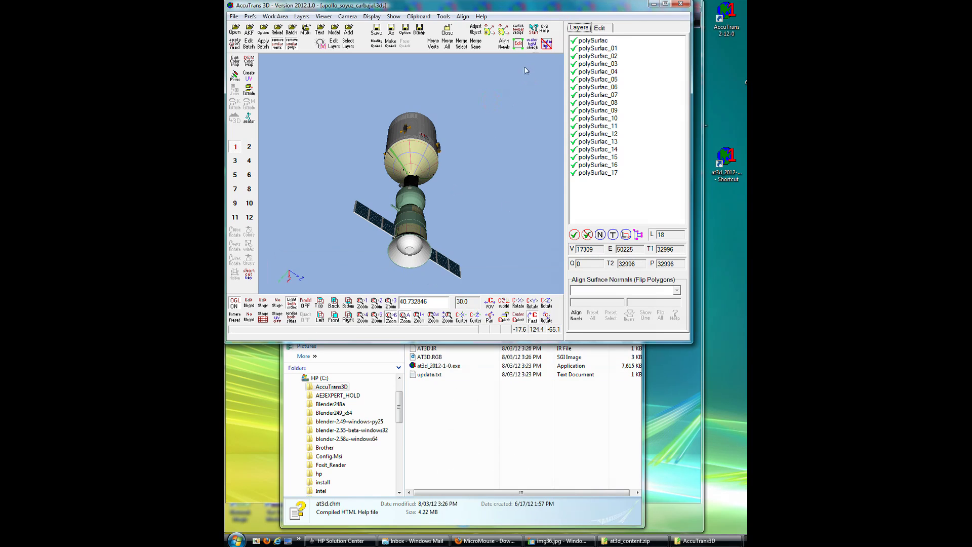
{"action": "left_click", "coordinate": [537, 29]}
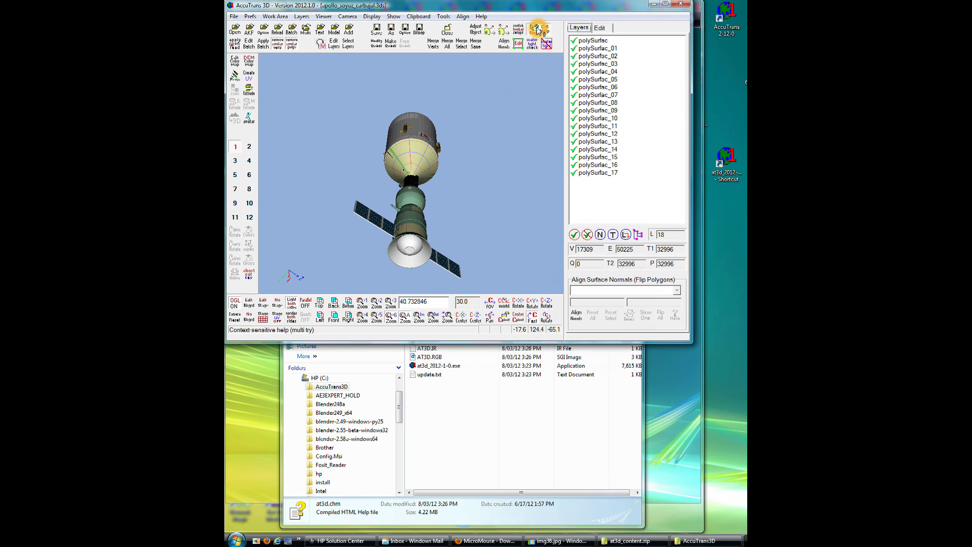
{"action": "left_click", "coordinate": [433, 45]}
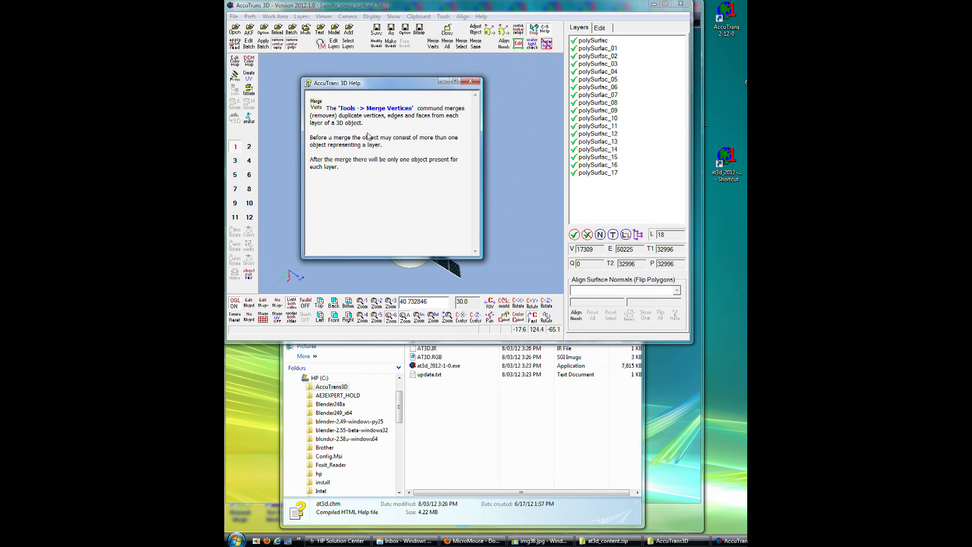
{"action": "left_click", "coordinate": [369, 134]}
{"action": "left_click", "coordinate": [533, 34]}
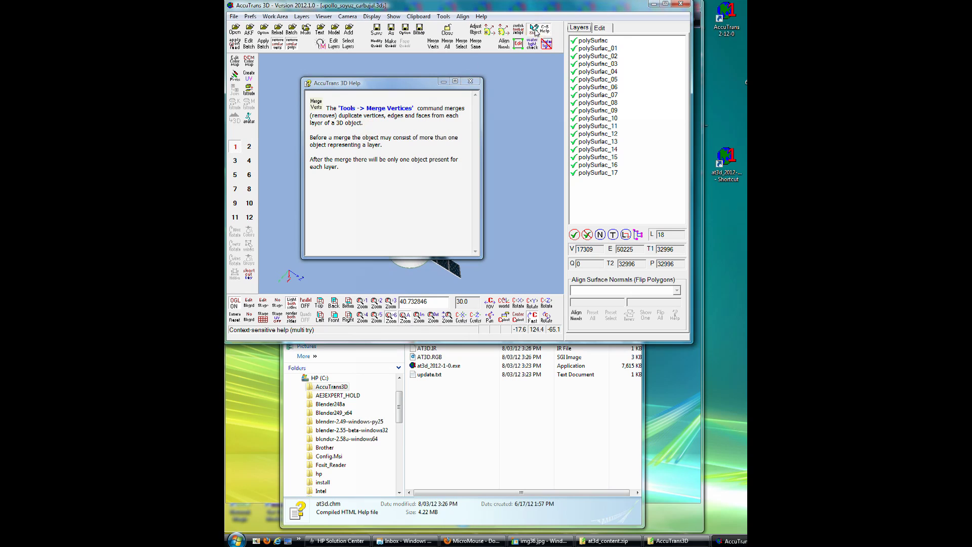
- Open the full AccuTrans 3D help, move its window into view, read the Landscapes topic and close the help
{"action": "left_click", "coordinate": [481, 16]}
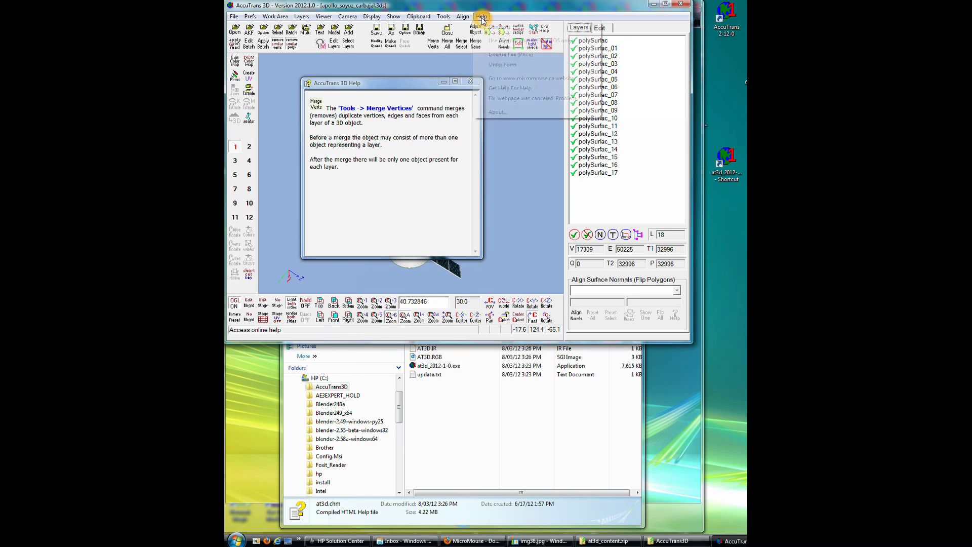
{"action": "left_click", "coordinate": [493, 27]}
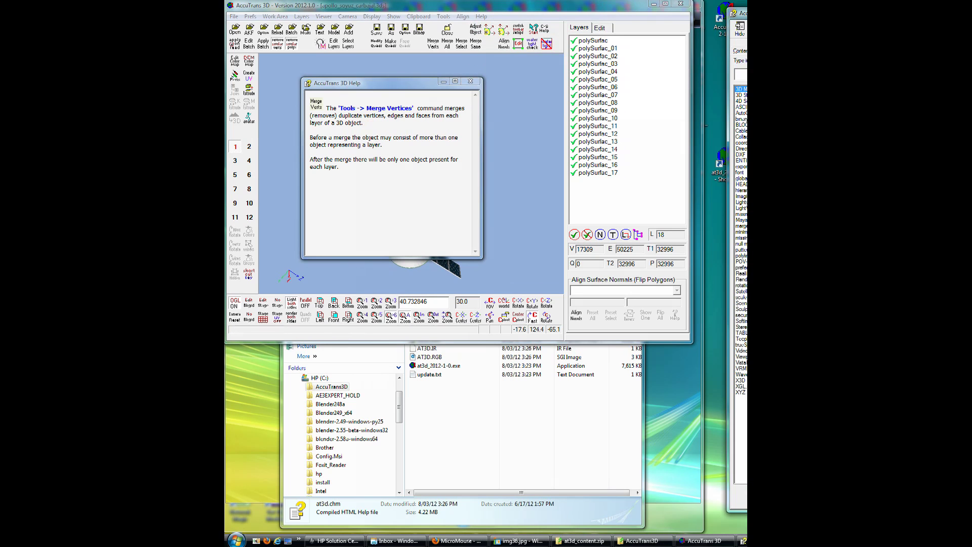
{"action": "left_click_drag", "start_coordinate": [907, 20], "coordinate": [489, 30]}
{"action": "left_click", "coordinate": [471, 81]}
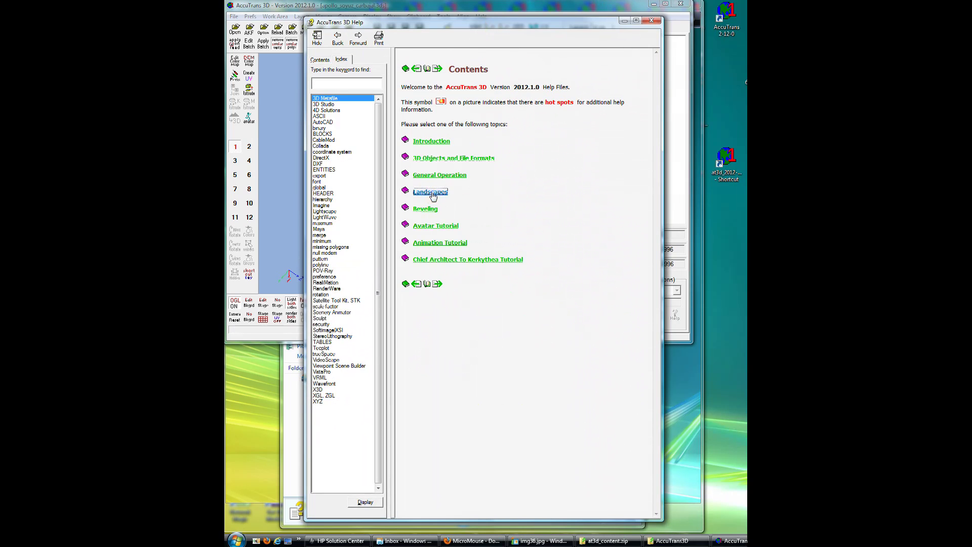
{"action": "left_click", "coordinate": [431, 192]}
{"action": "left_click", "coordinate": [458, 213]}
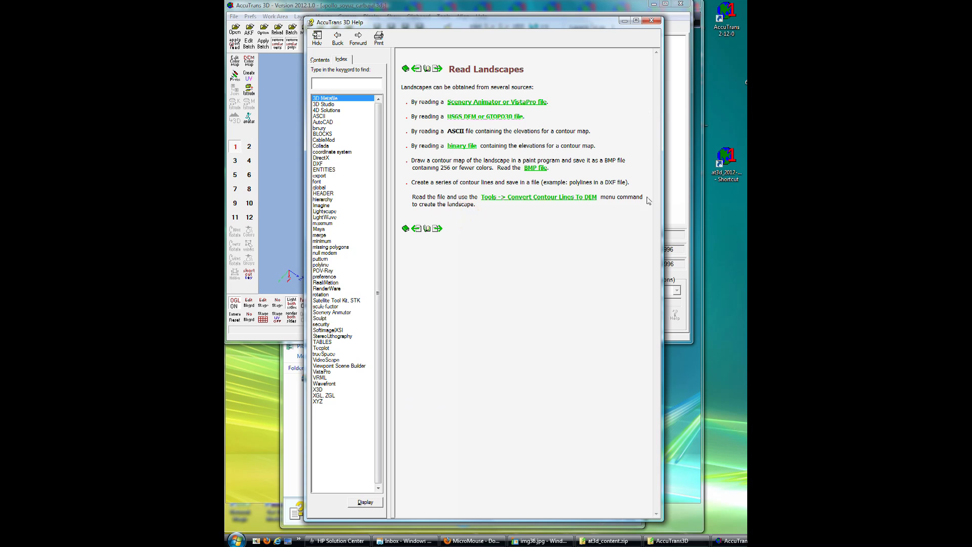
{"action": "left_click", "coordinate": [651, 21]}
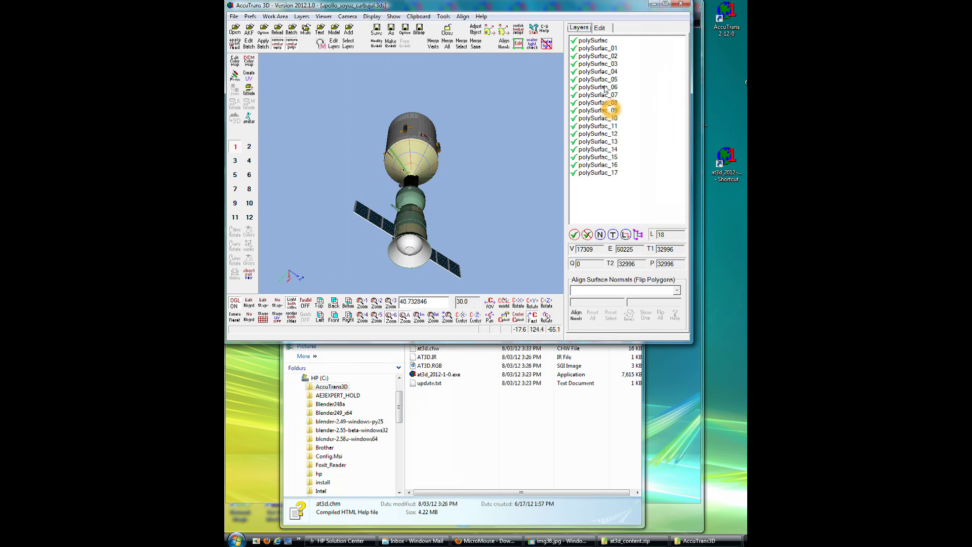
- Check the files in the AccuTrans3D folder, return to AccuTrans 3D and shut the program down
{"action": "left_click", "coordinate": [575, 515]}
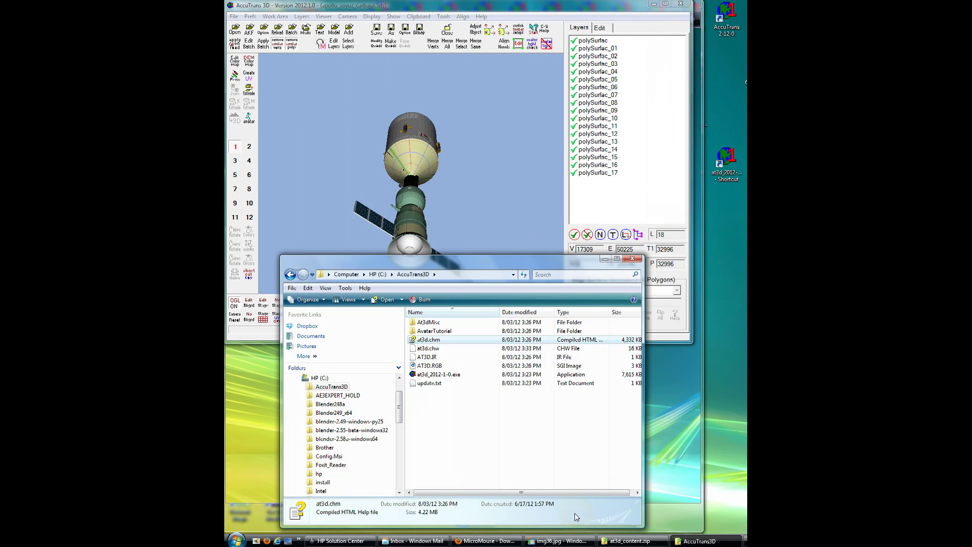
{"action": "double_click", "coordinate": [442, 342]}
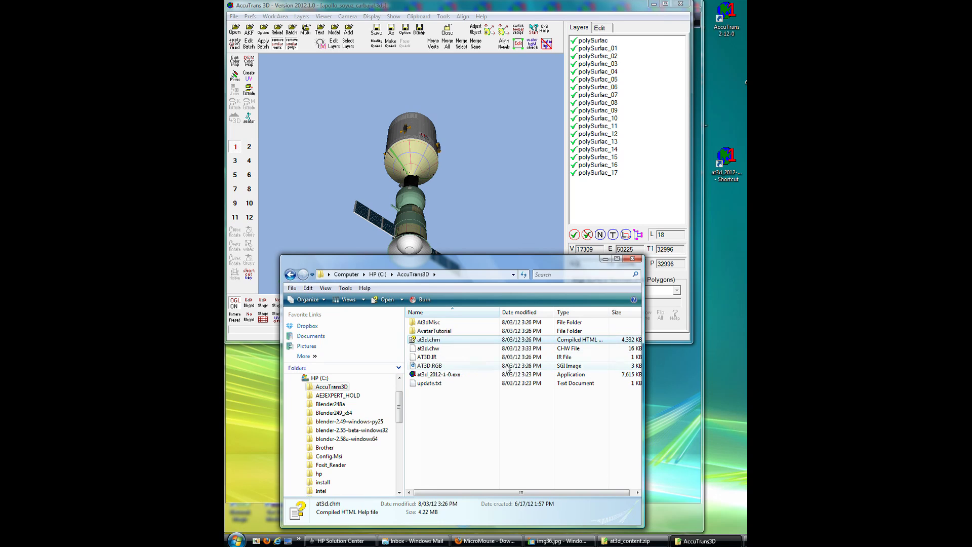
{"action": "left_click", "coordinate": [463, 4]}
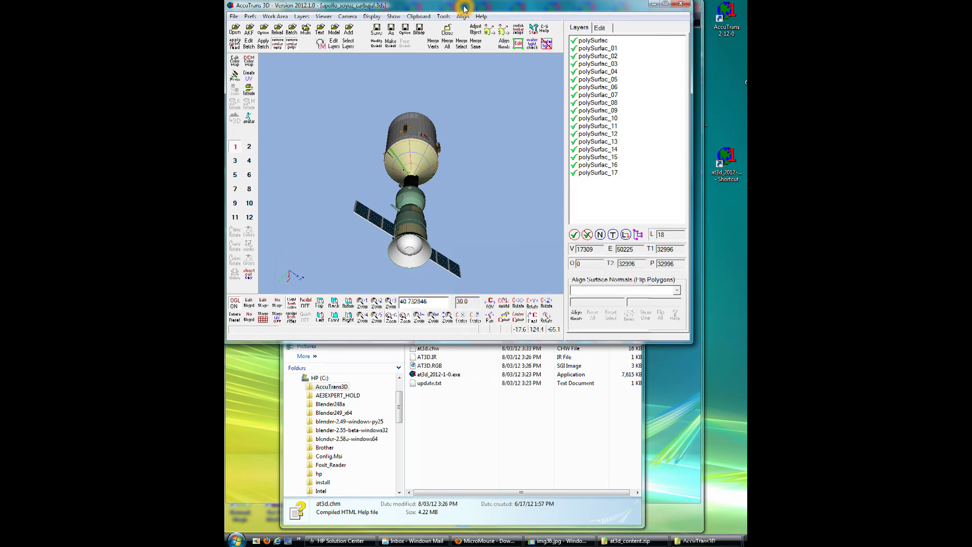
{"action": "left_click", "coordinate": [682, 5]}
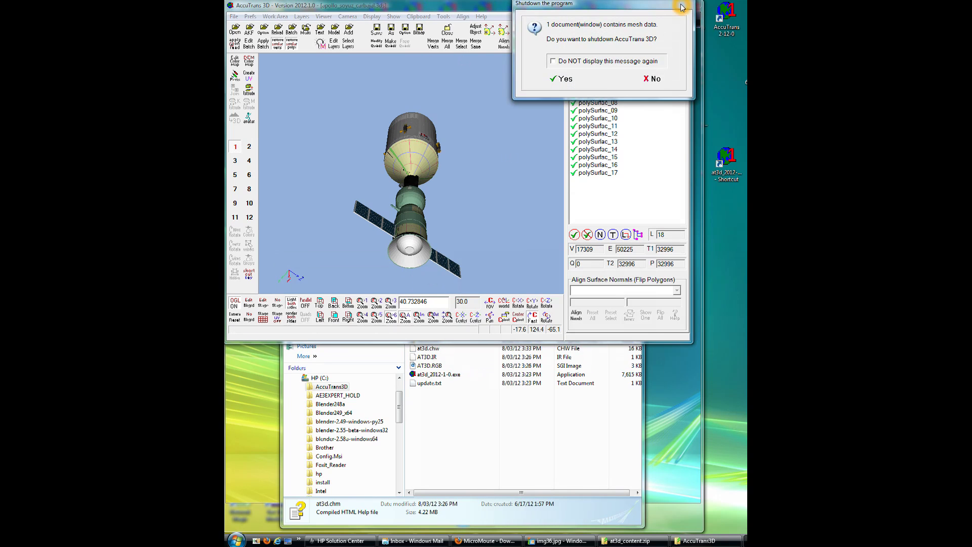
{"action": "left_click", "coordinate": [563, 79]}
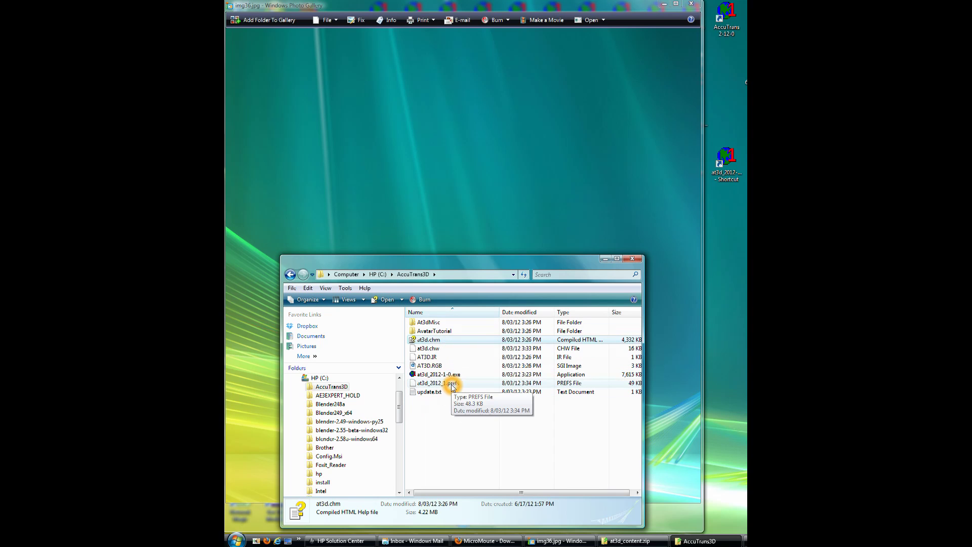
- Launch AccuTrans 3D from its desktop shortcut and reload apollo_soyuz_carbajal.3ds, declining the search for the missing texture
{"action": "left_click", "coordinate": [724, 164]}
{"action": "double_click", "coordinate": [724, 164]}
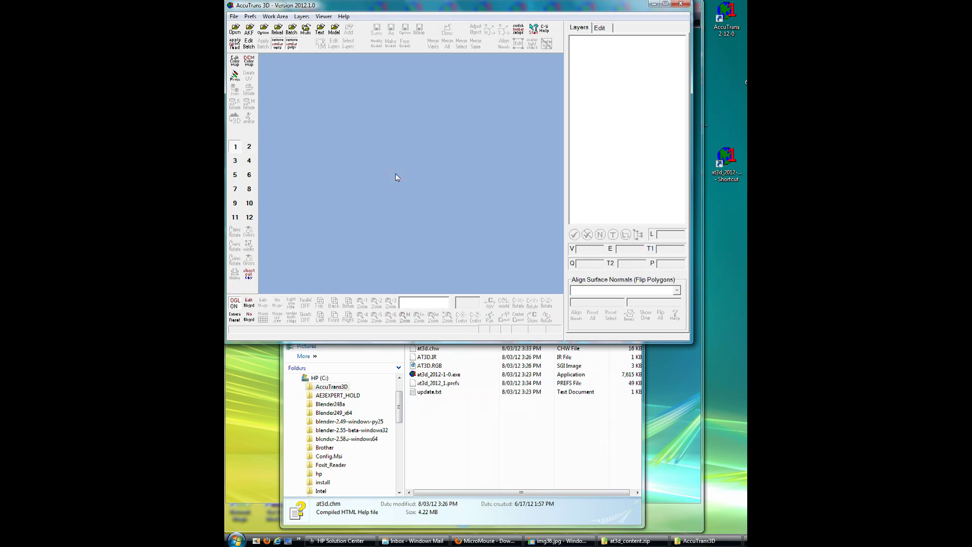
{"action": "left_click", "coordinate": [277, 28]}
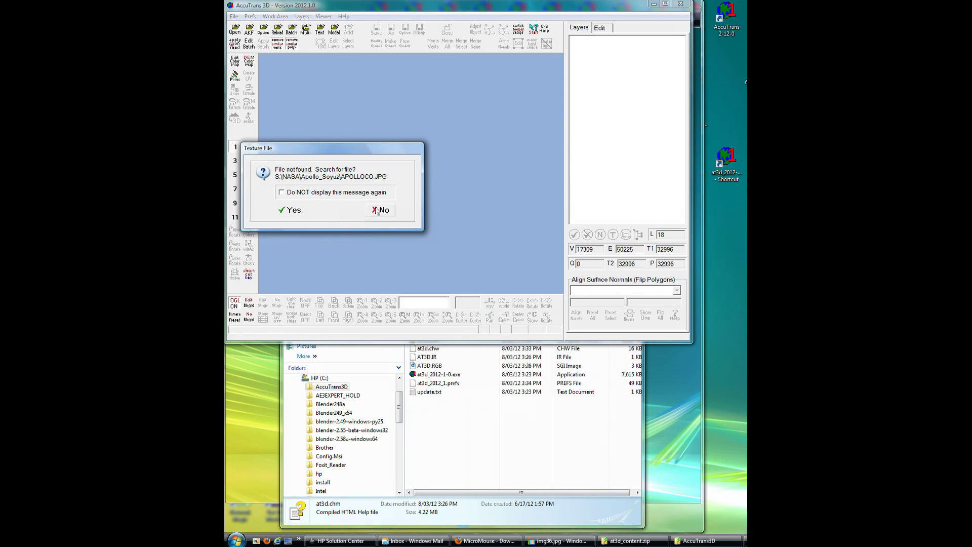
{"action": "left_click", "coordinate": [384, 209]}
{"action": "left_click_drag", "start_coordinate": [415, 219], "coordinate": [471, 192]}
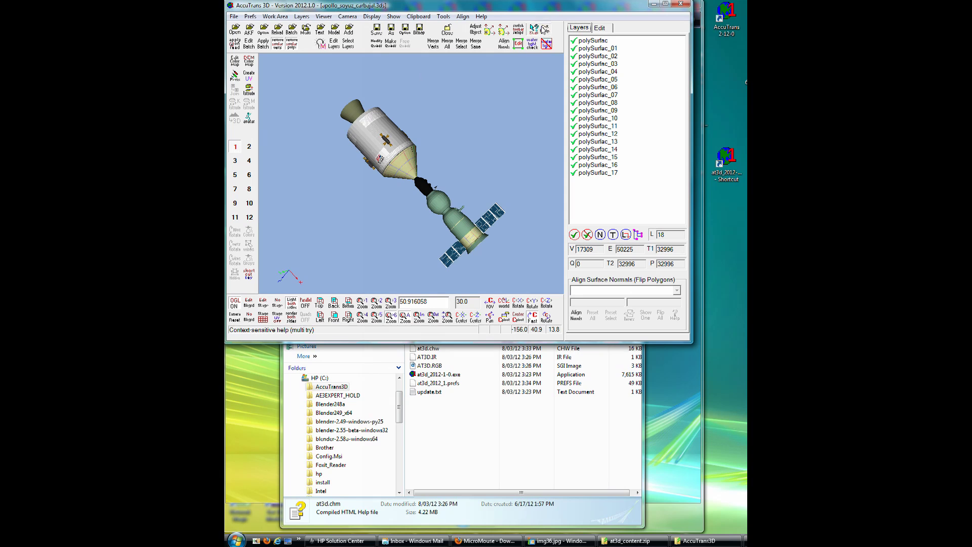
- Turn on context-sensitive help, display the help for Zoom Speed 1 and close the help window
{"action": "left_click", "coordinate": [542, 29]}
{"action": "left_click", "coordinate": [357, 185]}
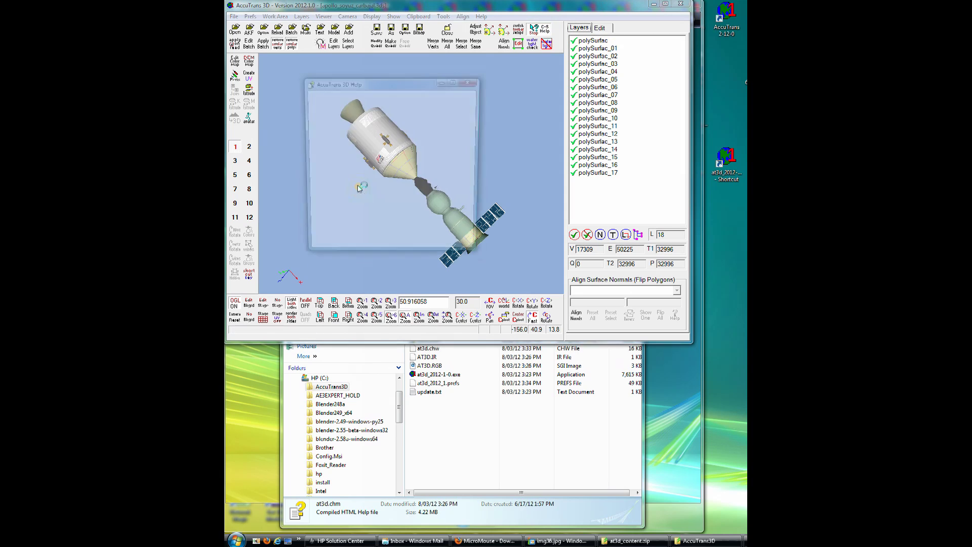
{"action": "left_click", "coordinate": [292, 303]}
{"action": "left_click", "coordinate": [361, 303]}
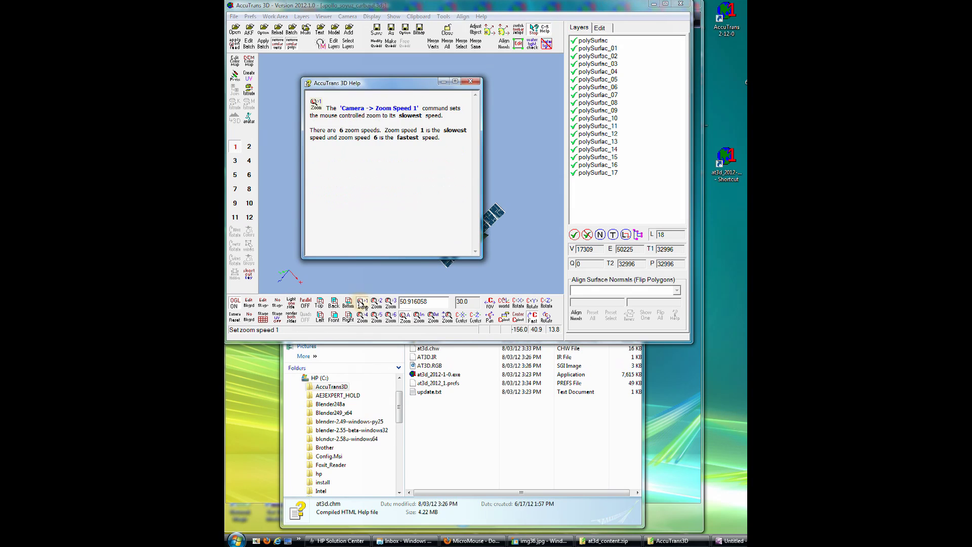
{"action": "left_click", "coordinate": [472, 82]}
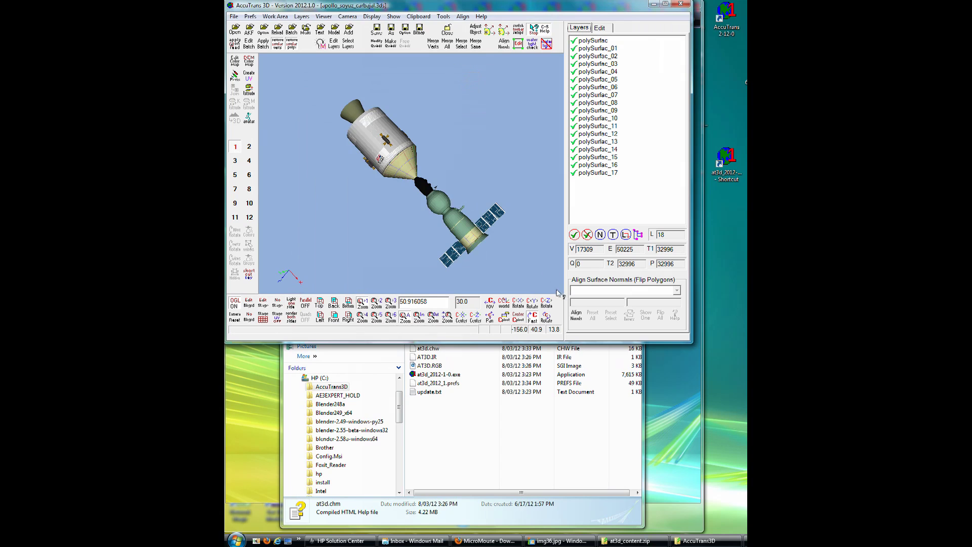
- Start Align Surface Normals, read its help topic and close the help window
{"action": "left_click", "coordinate": [582, 321]}
{"action": "left_click", "coordinate": [578, 316]}
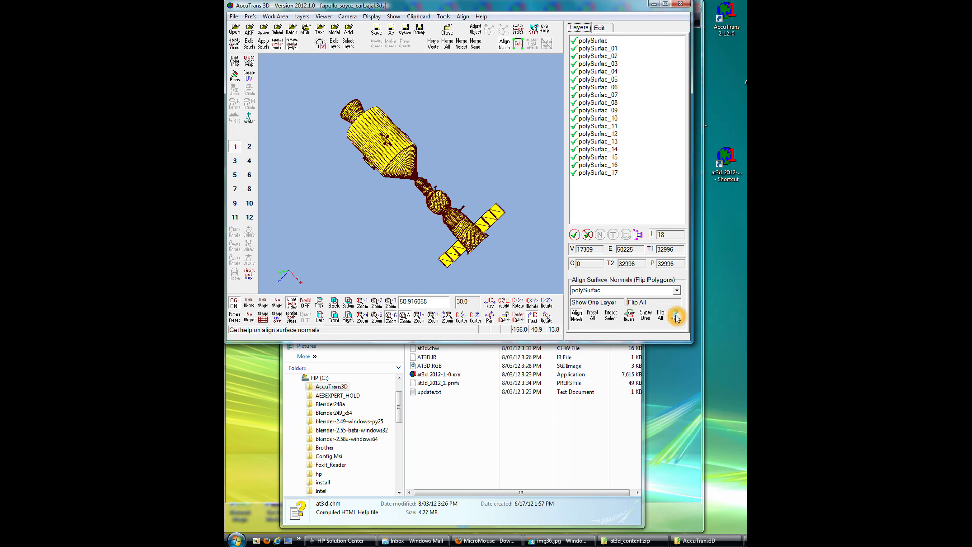
{"action": "left_click", "coordinate": [677, 317]}
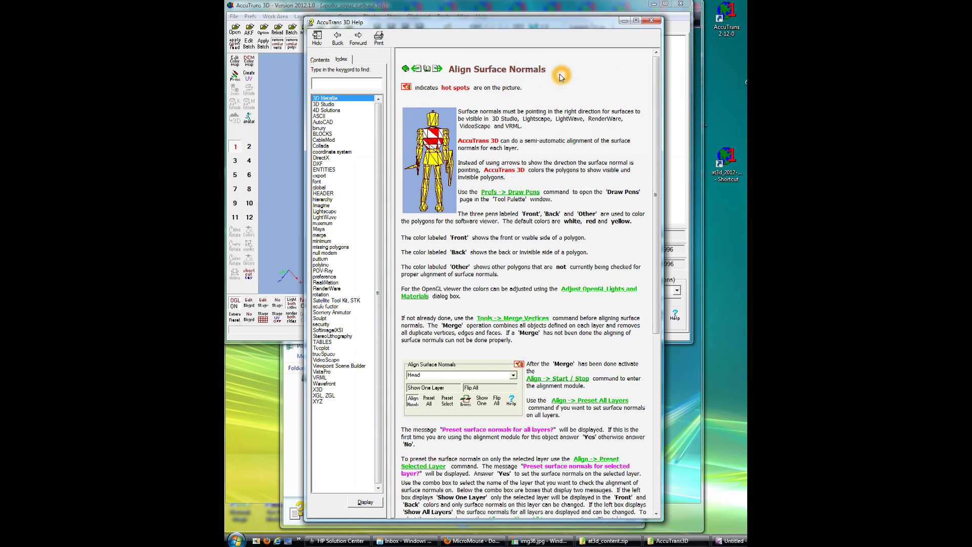
{"action": "left_click", "coordinate": [651, 20]}
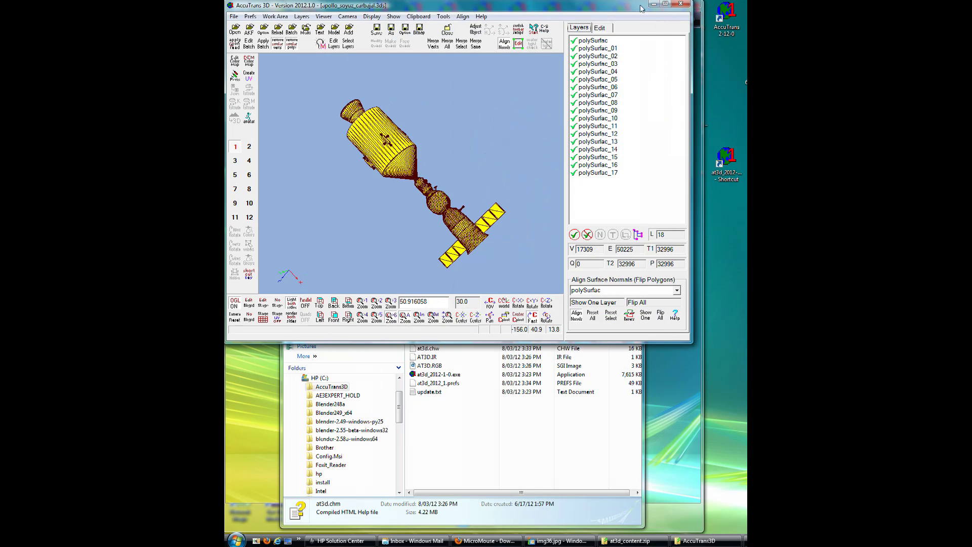
- Restart AccuTrans 3D and reload the last opened model, again declining to search for the texture APOLLOCO.JPG
{"action": "left_click", "coordinate": [681, 5]}
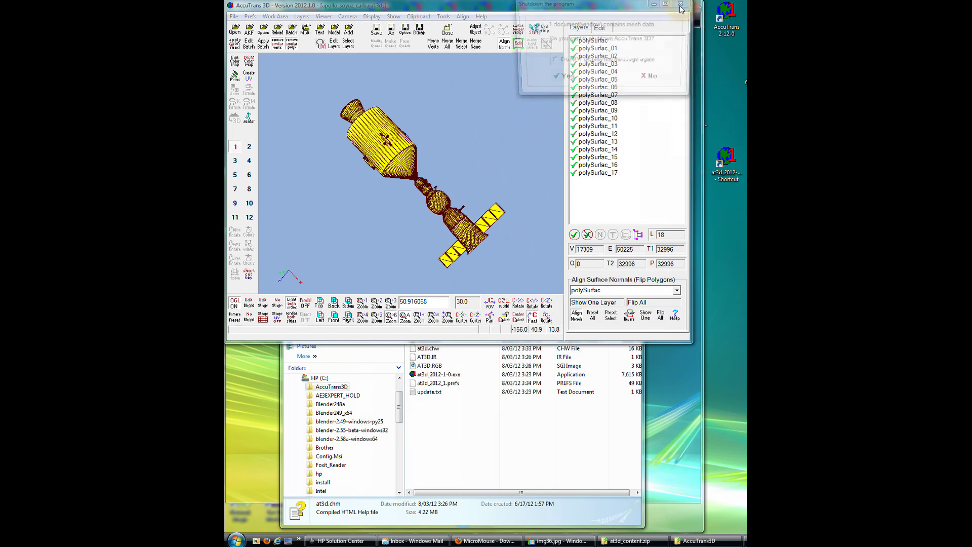
{"action": "left_click", "coordinate": [568, 78]}
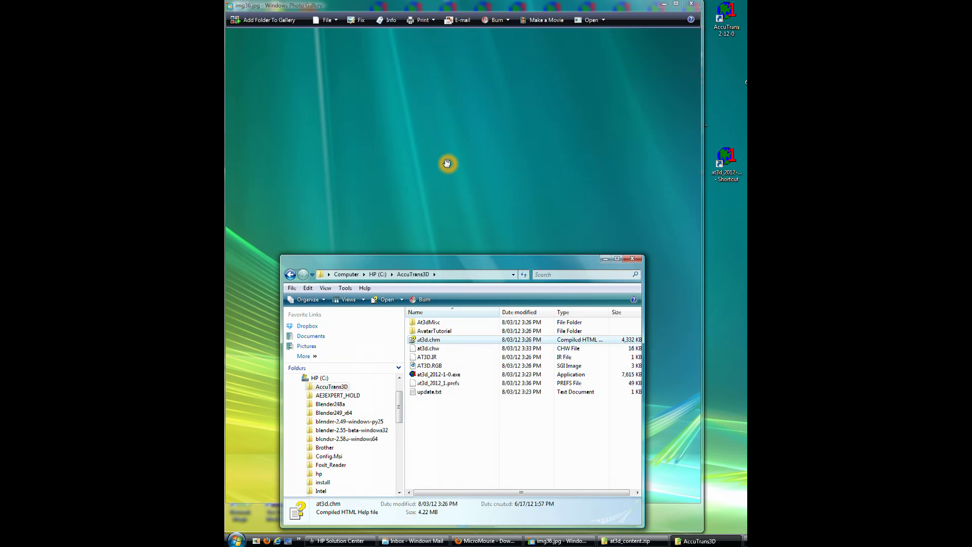
{"action": "double_click", "coordinate": [727, 161]}
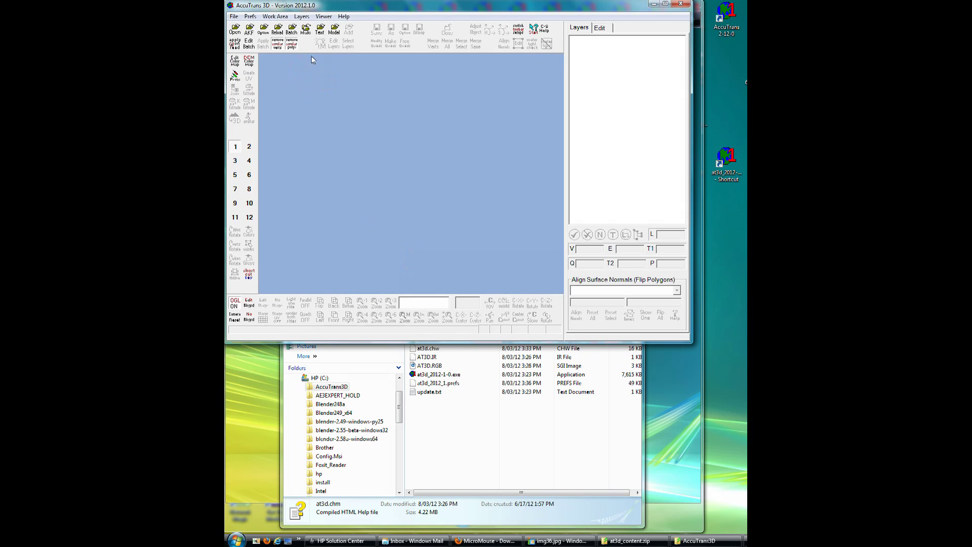
{"action": "left_click", "coordinate": [277, 29]}
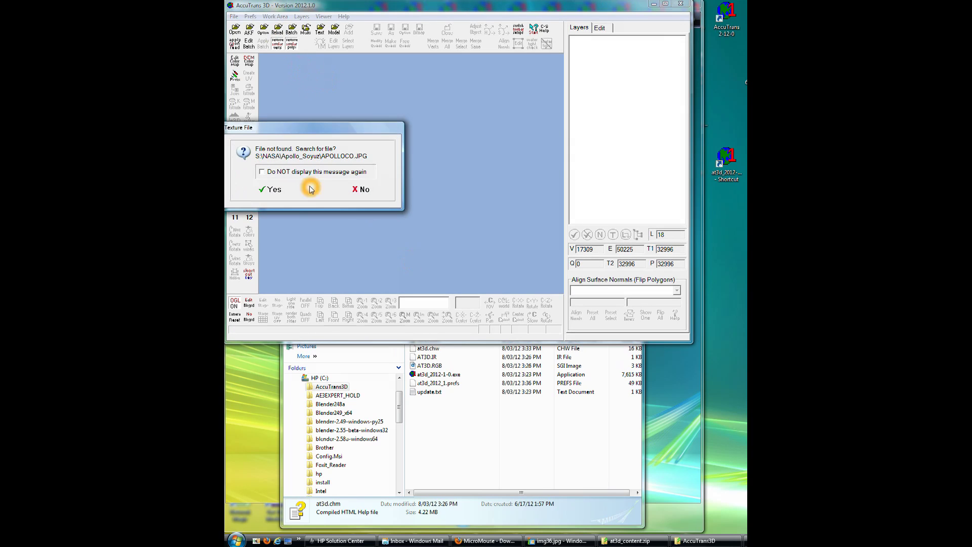
{"action": "left_click", "coordinate": [360, 188]}
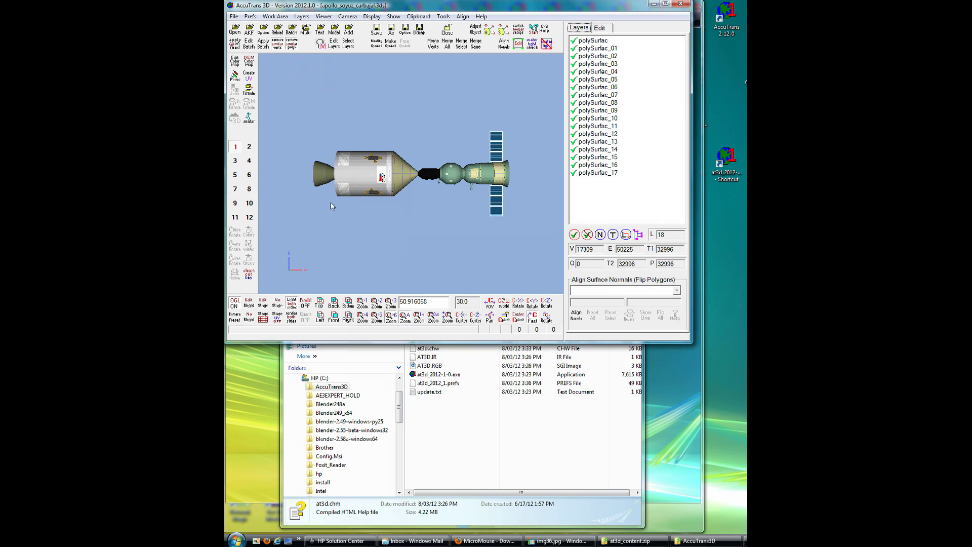
- Start Create UV, select layer polySurfac_03 on the model, display the Create UV Texture Coordinates help and close it
{"action": "left_click", "coordinate": [249, 77]}
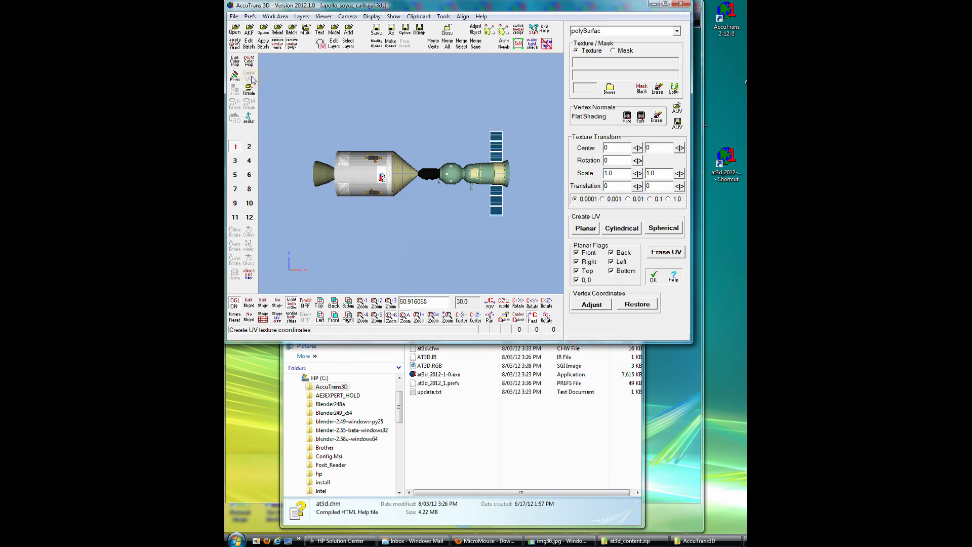
{"action": "left_click", "coordinate": [371, 175]}
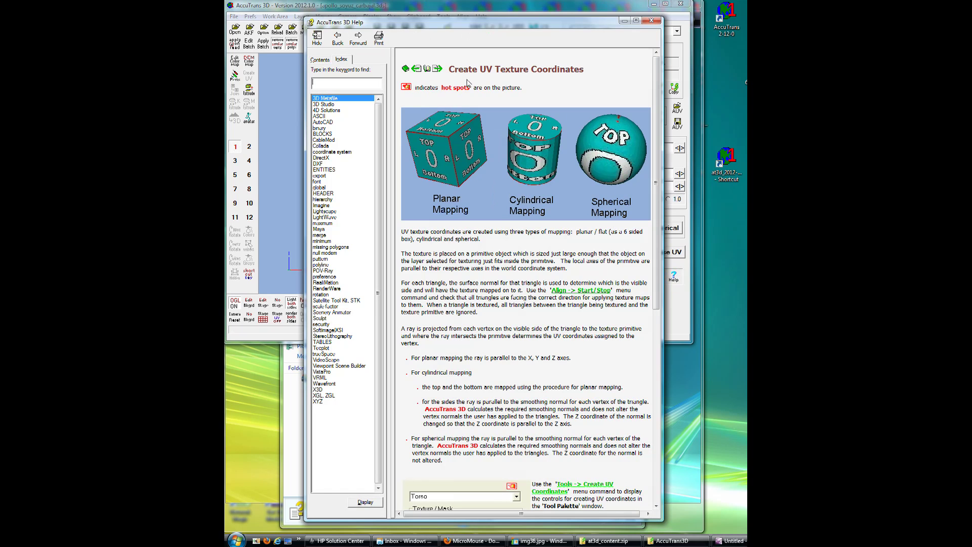
{"action": "left_click", "coordinate": [477, 79]}
{"action": "left_click", "coordinate": [594, 64]}
{"action": "left_click", "coordinate": [591, 66]}
{"action": "left_click", "coordinate": [653, 23]}
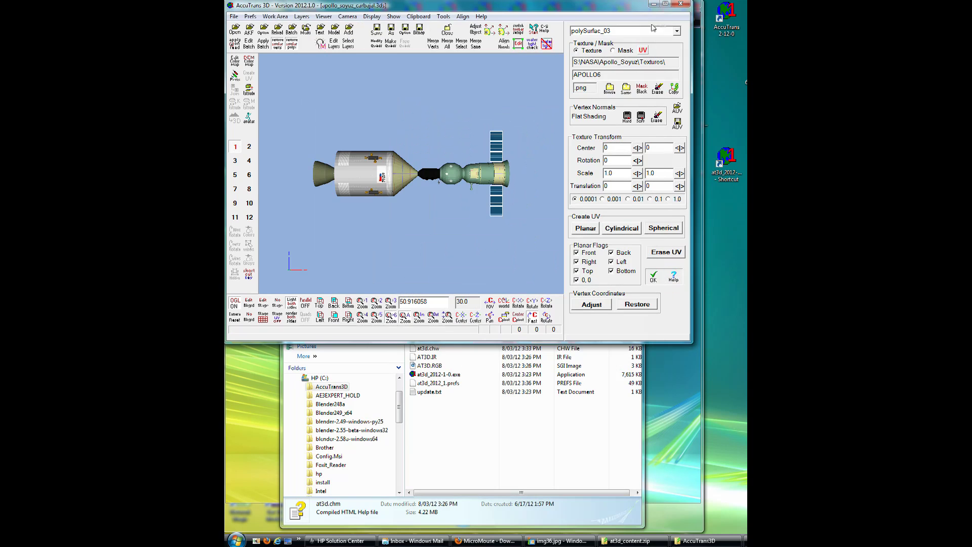
- Close AccuTrans 3D and confirm the shutdown with the model still loaded
{"action": "left_click", "coordinate": [681, 4]}
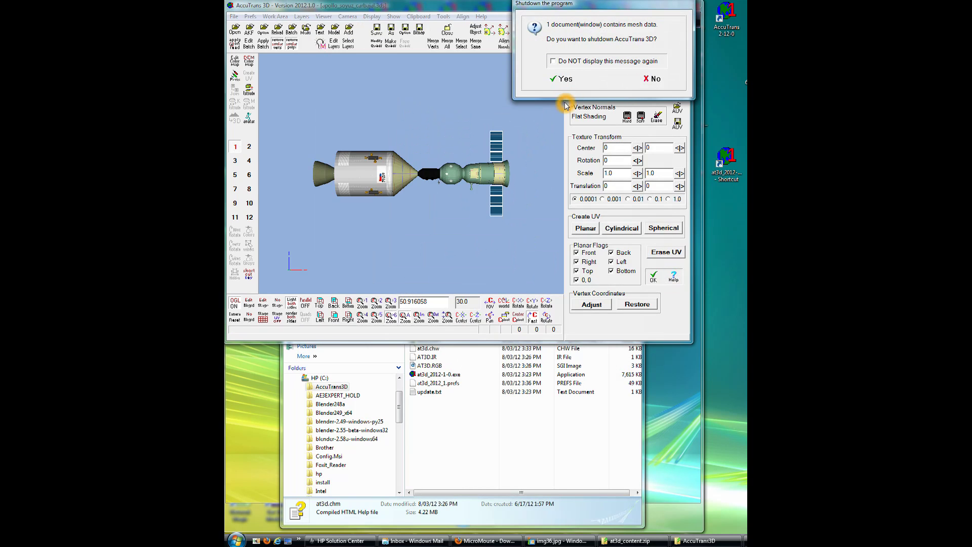
{"action": "left_click", "coordinate": [565, 80]}
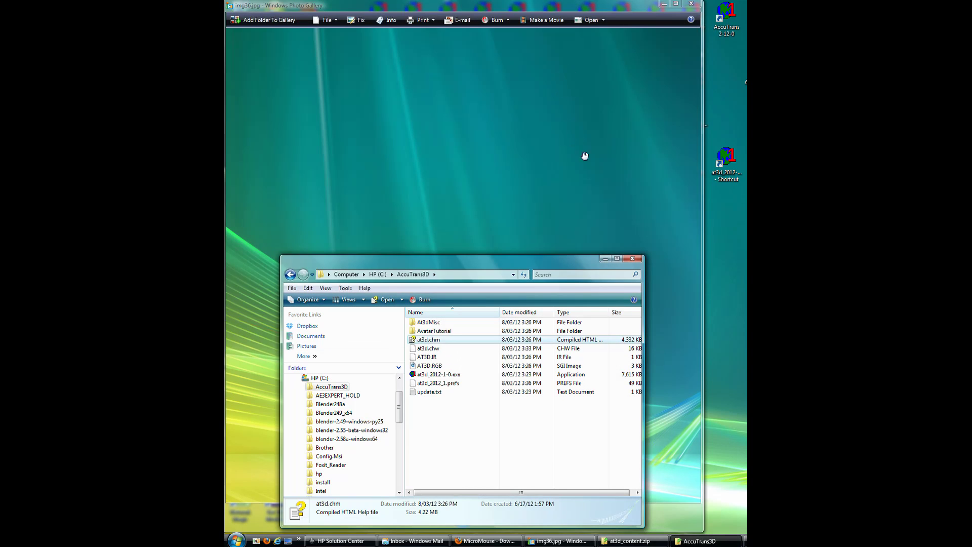